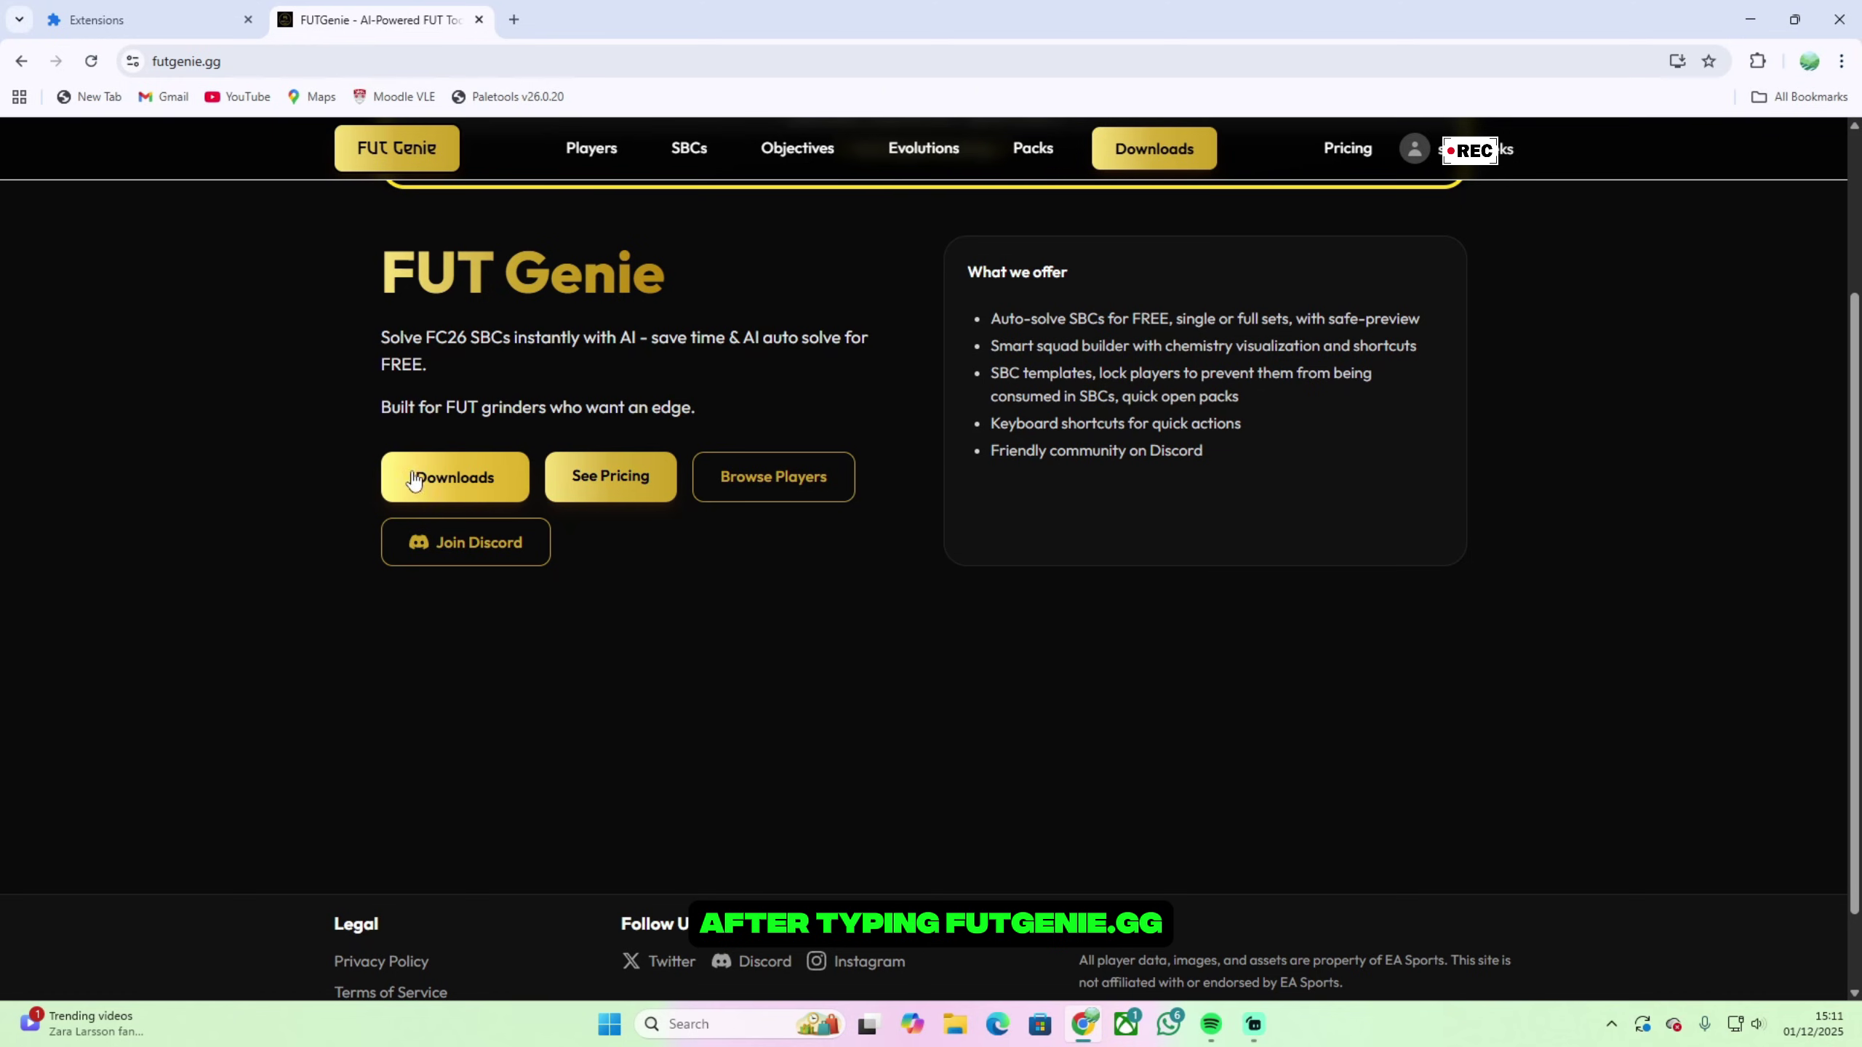
- Go to the FUT Genie Downloads page from the futgenie.gg hero section
{"action": "left_click", "coordinate": [443, 486]}
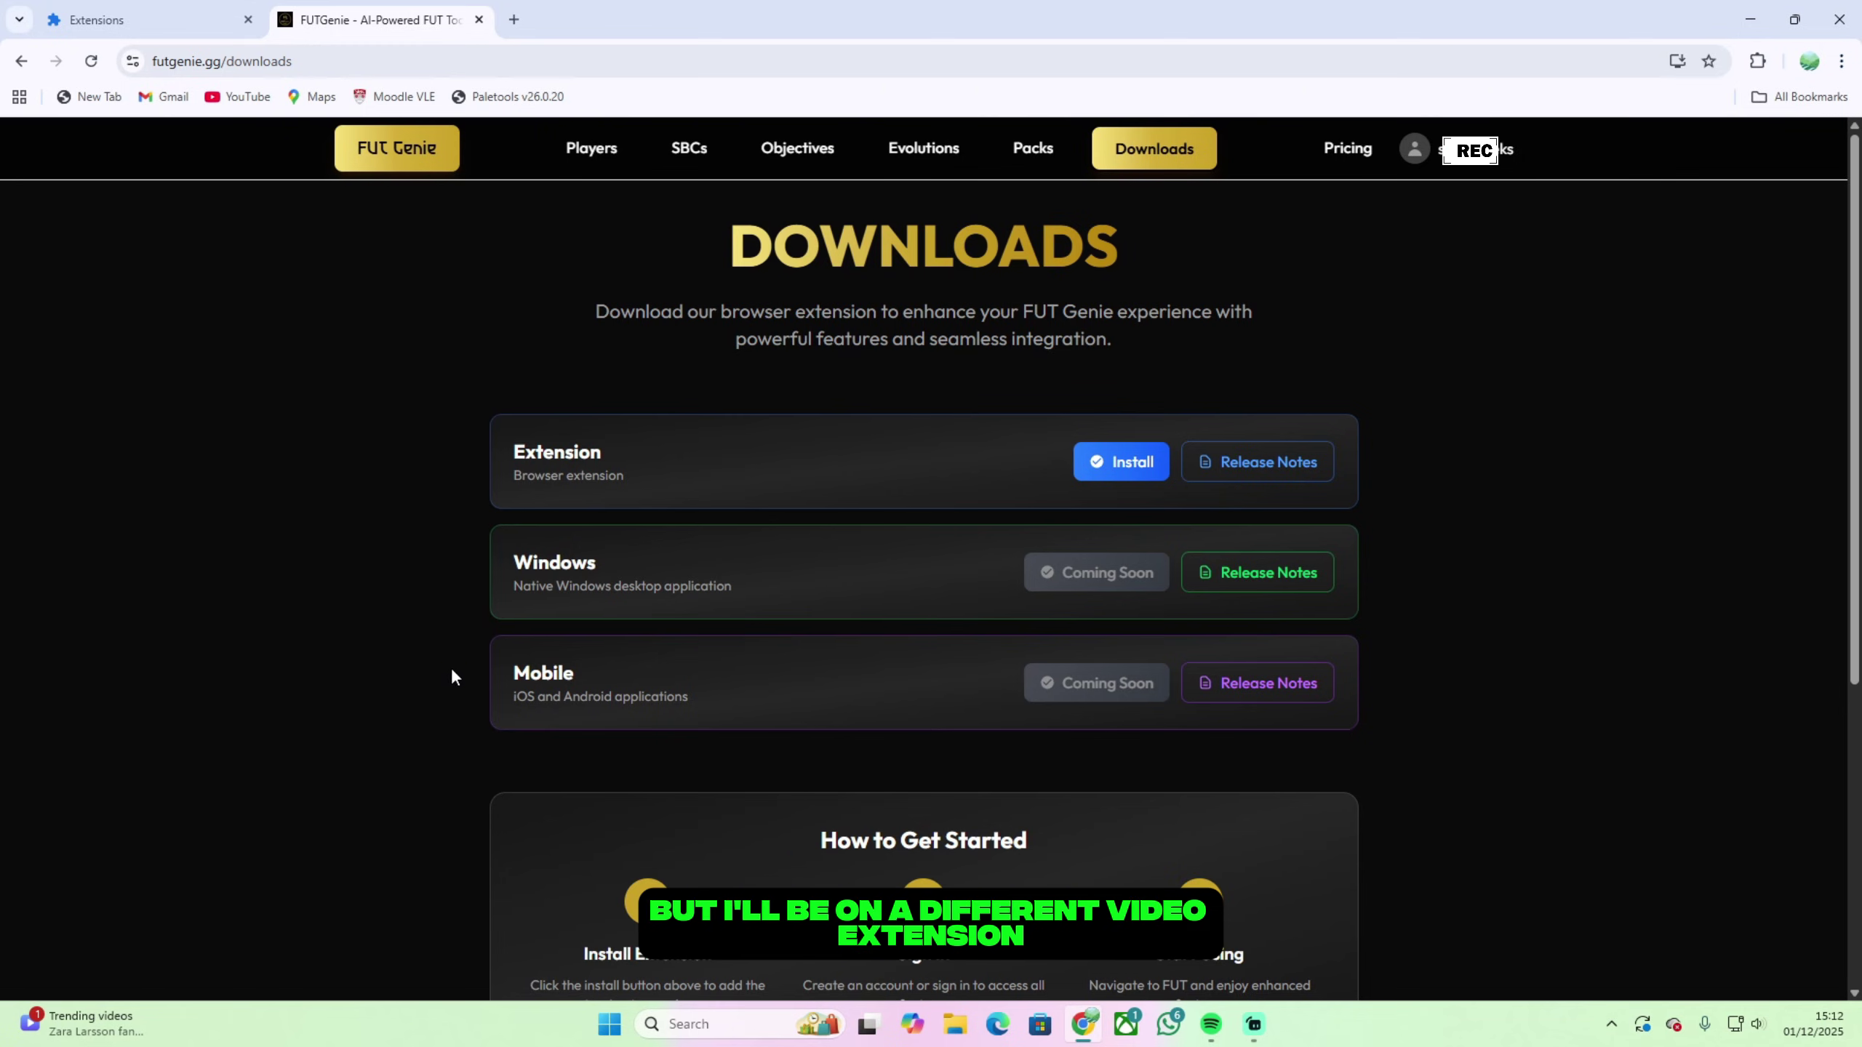
- Install the FutGenie Extension from its Chrome Web Store listing, confirming Add extension
{"action": "left_click", "coordinate": [1128, 466]}
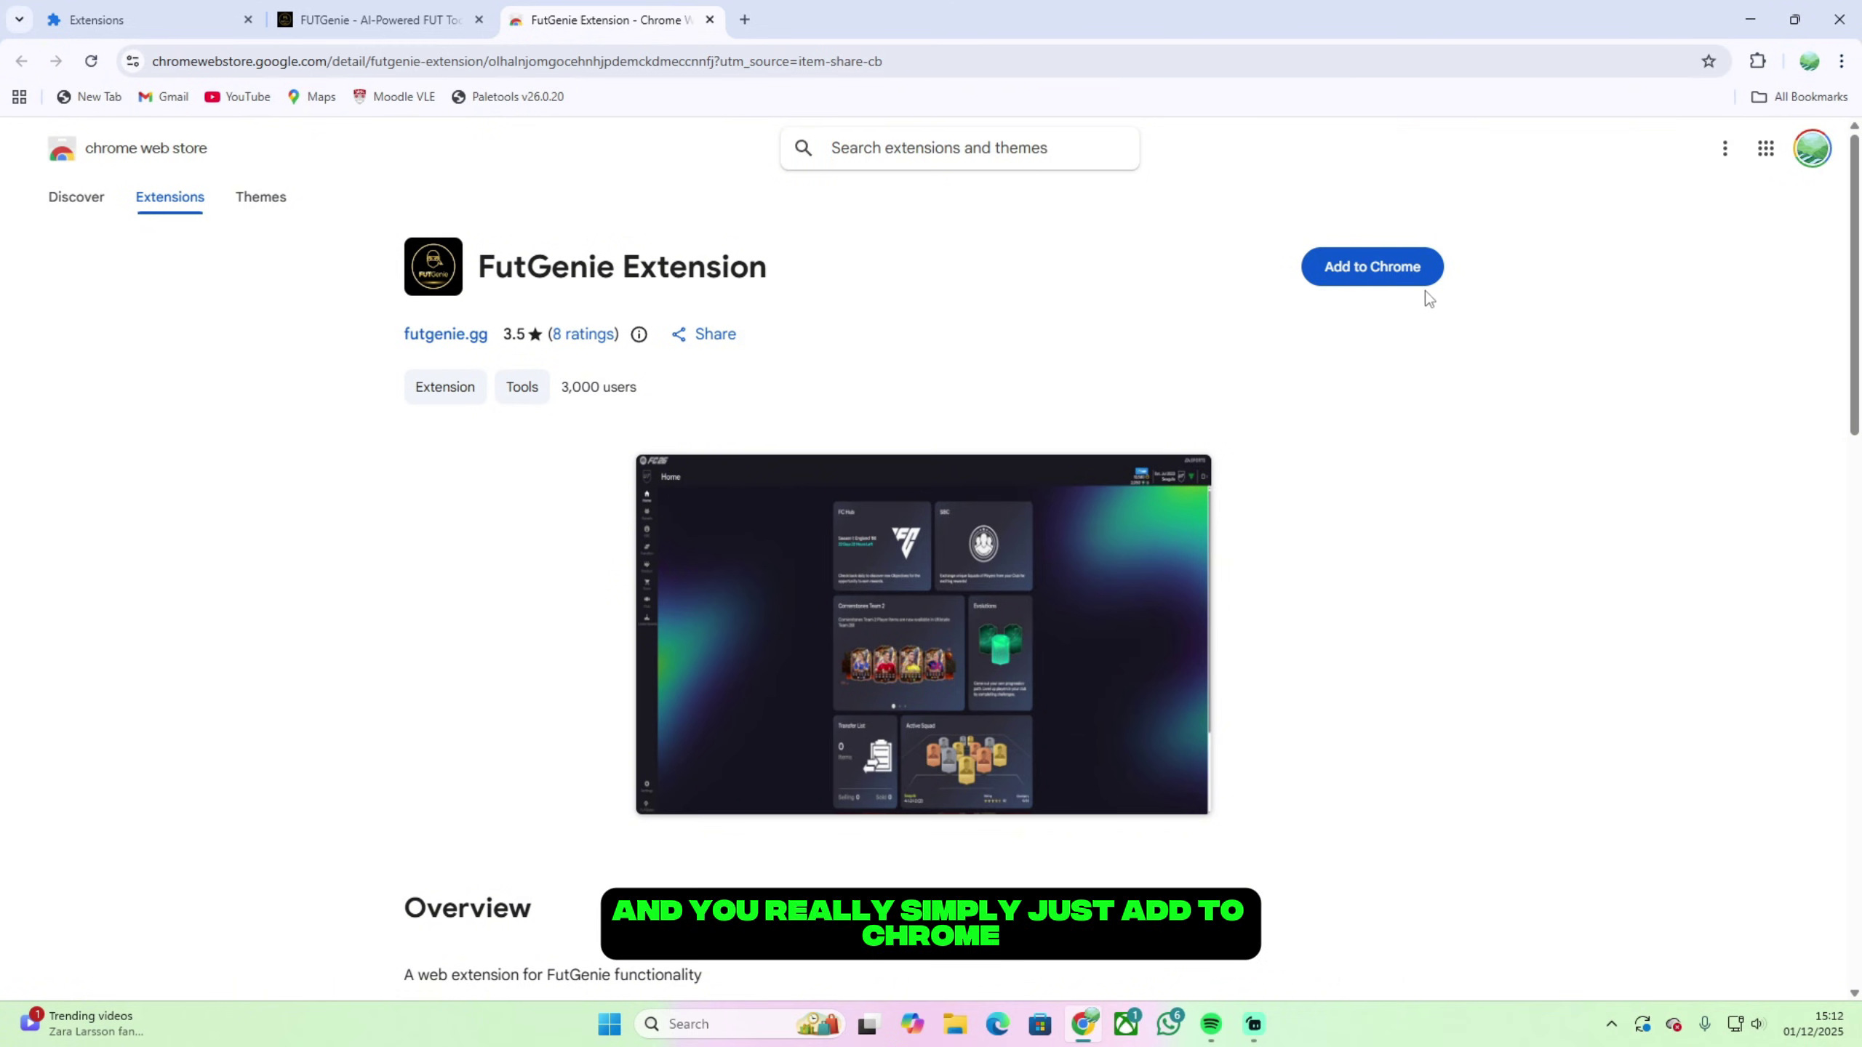
{"action": "left_click", "coordinate": [1379, 271]}
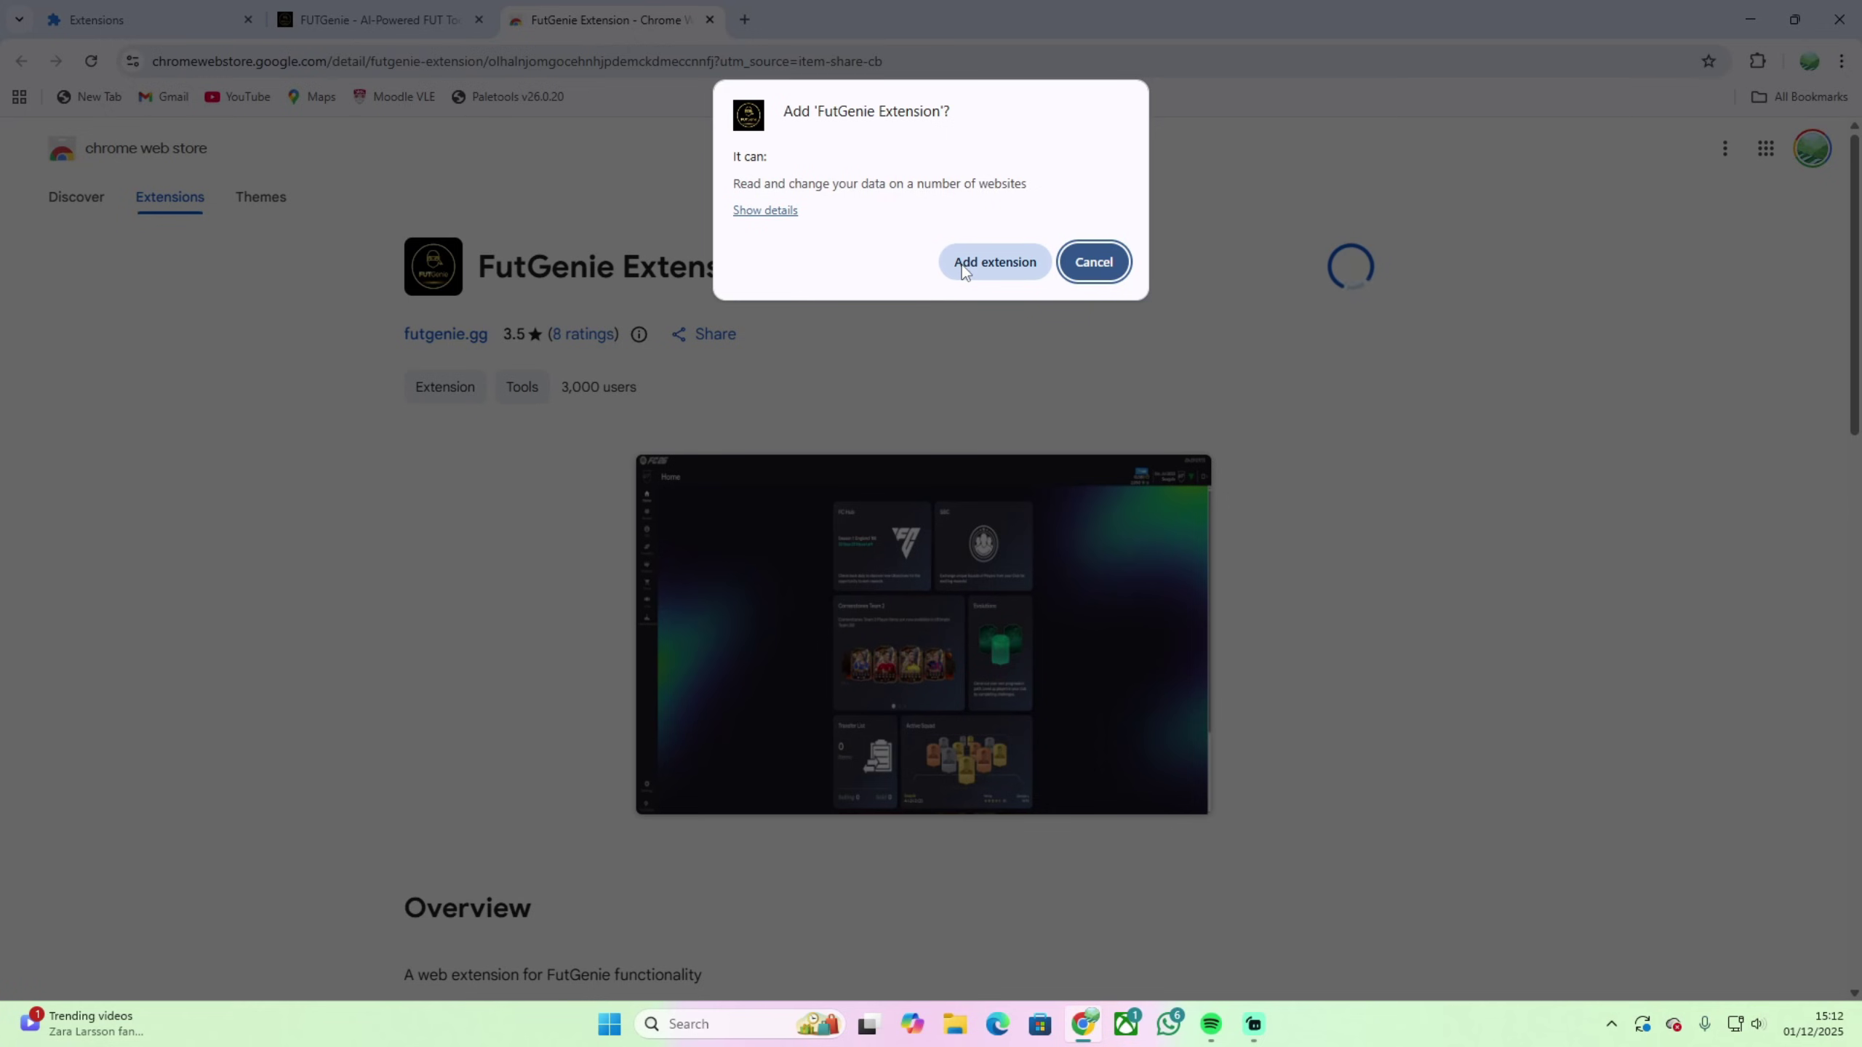
{"action": "left_click", "coordinate": [983, 269]}
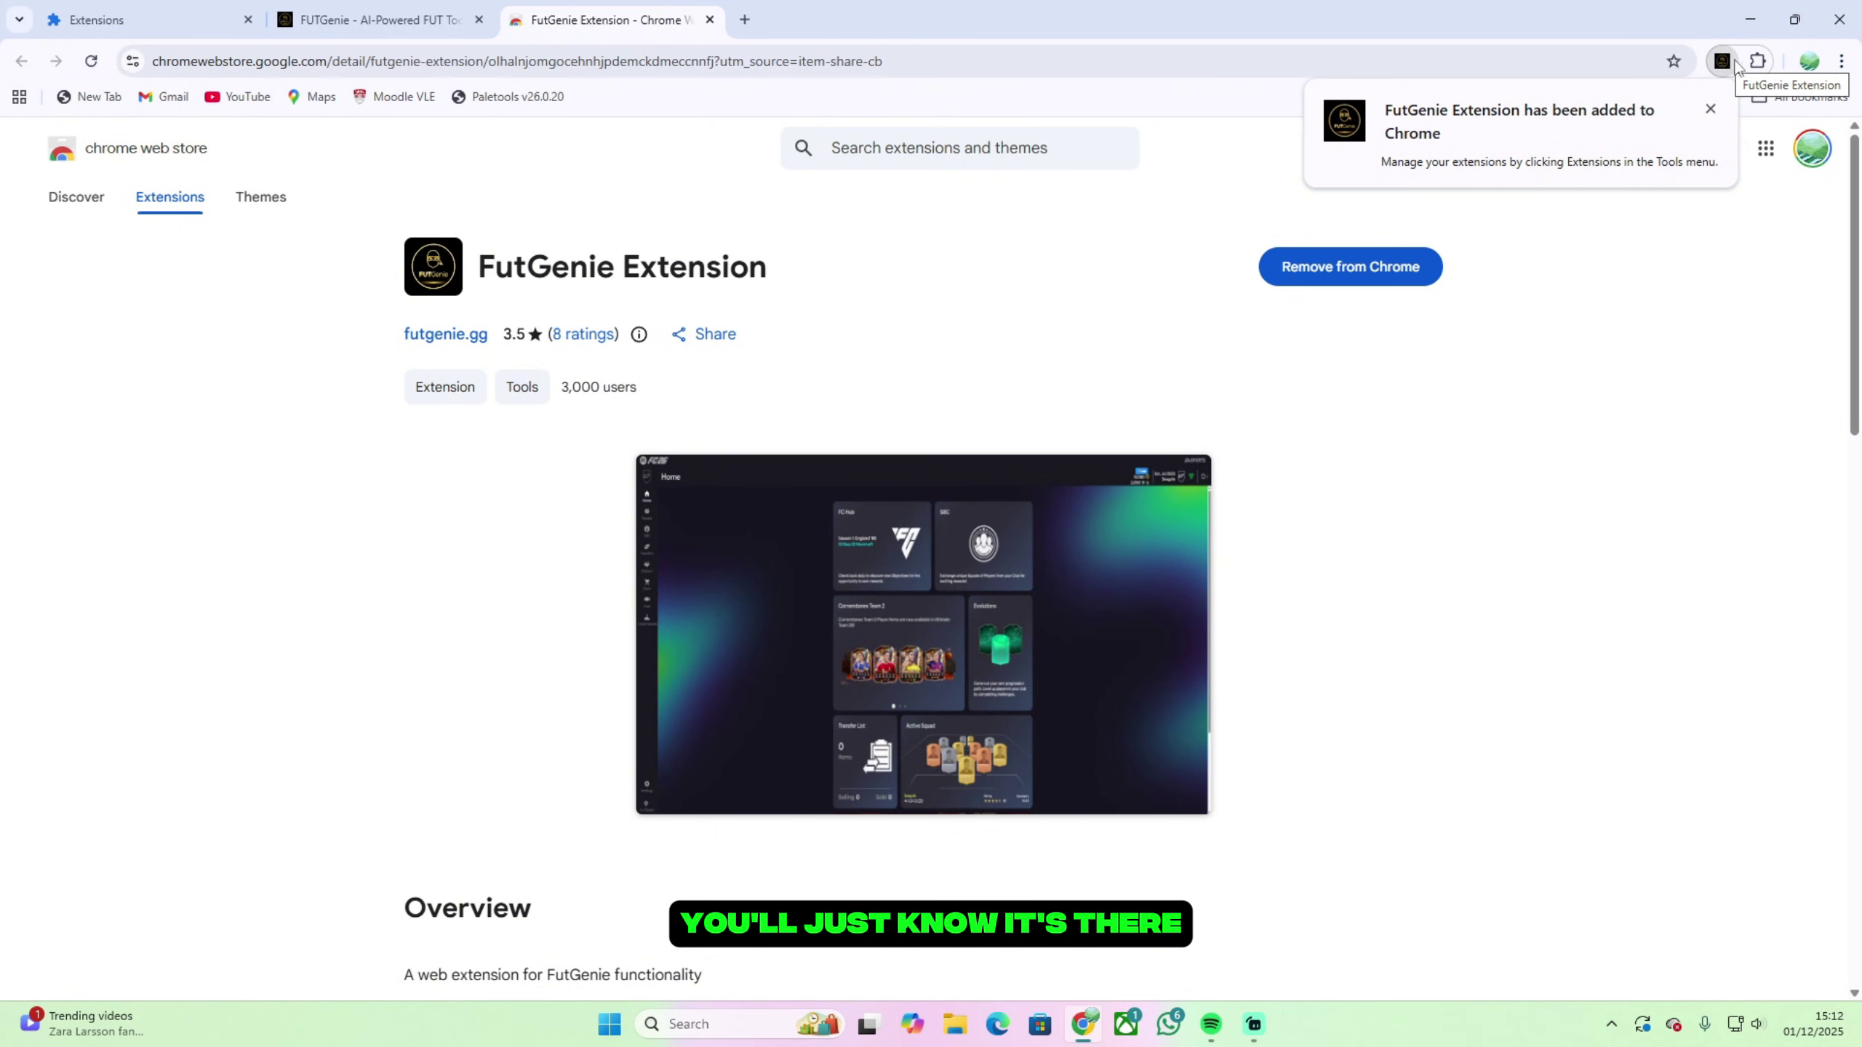
- Check on the extensions management page that FutGenie is enabled
{"action": "left_click", "coordinate": [1757, 61]}
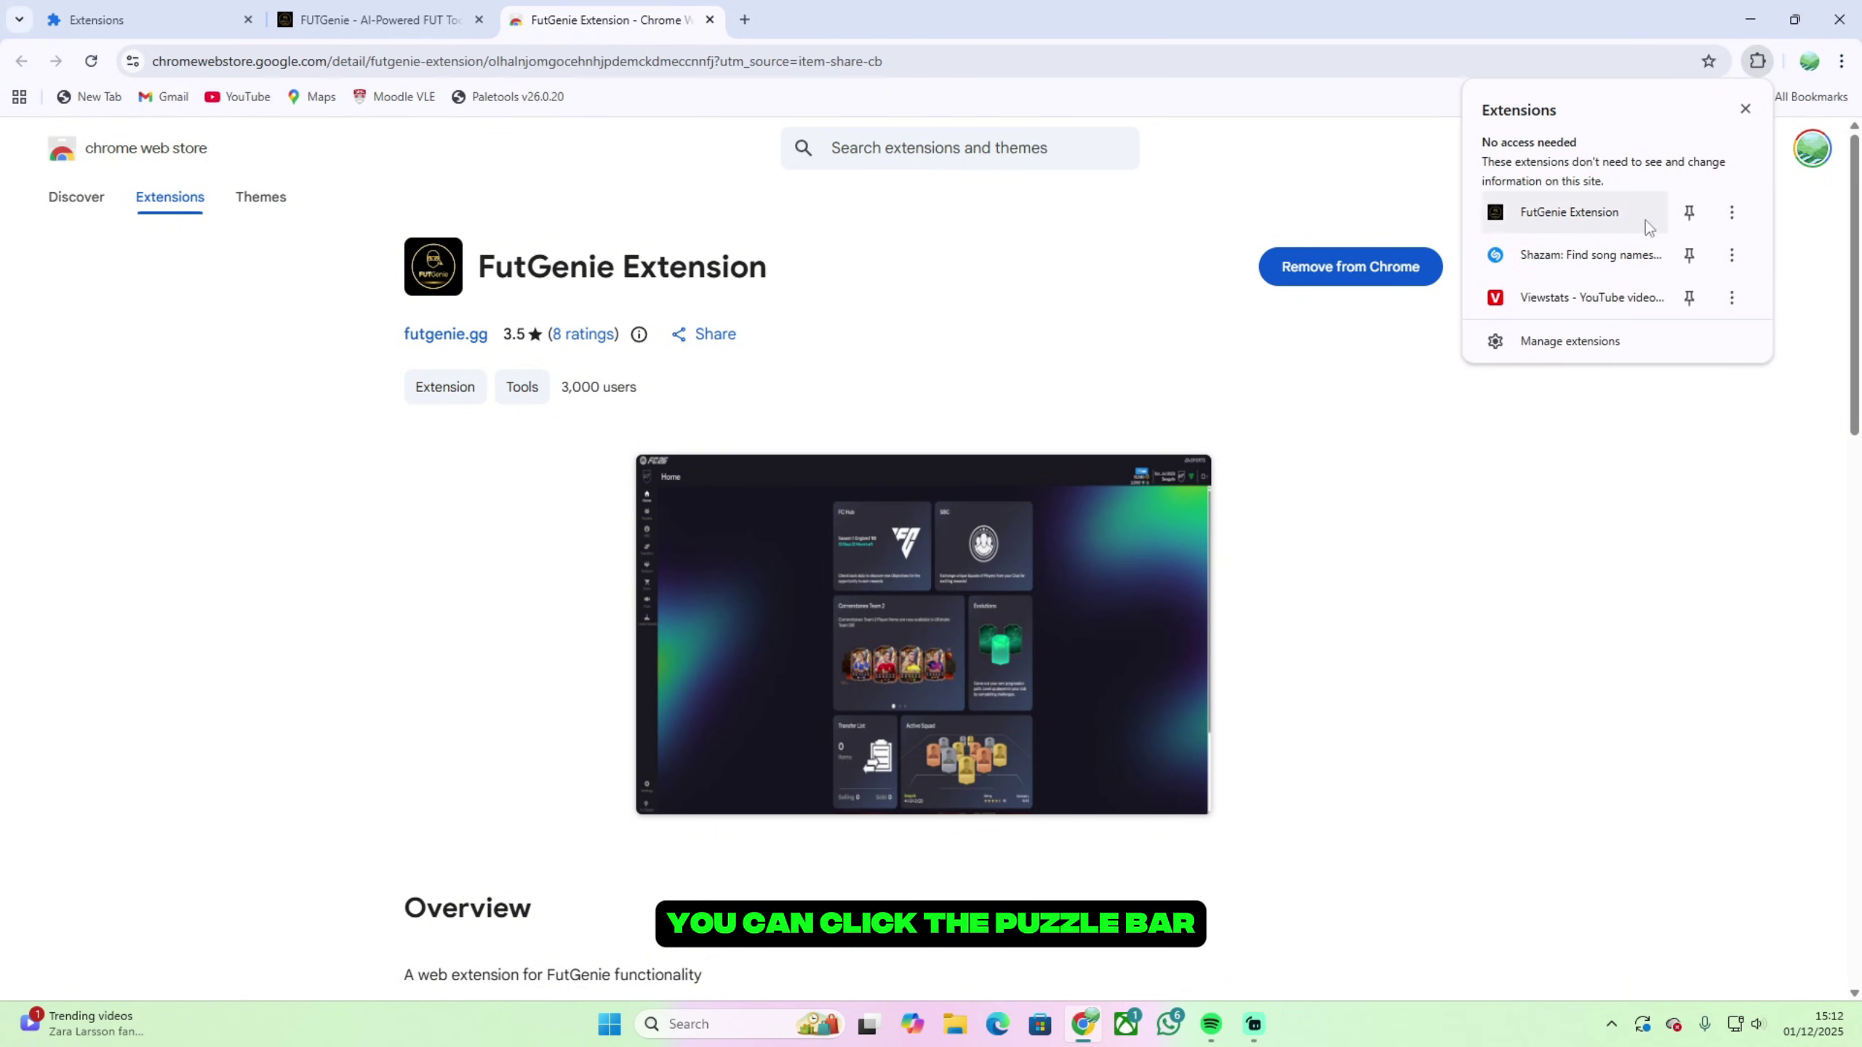
{"action": "left_click", "coordinate": [1572, 341]}
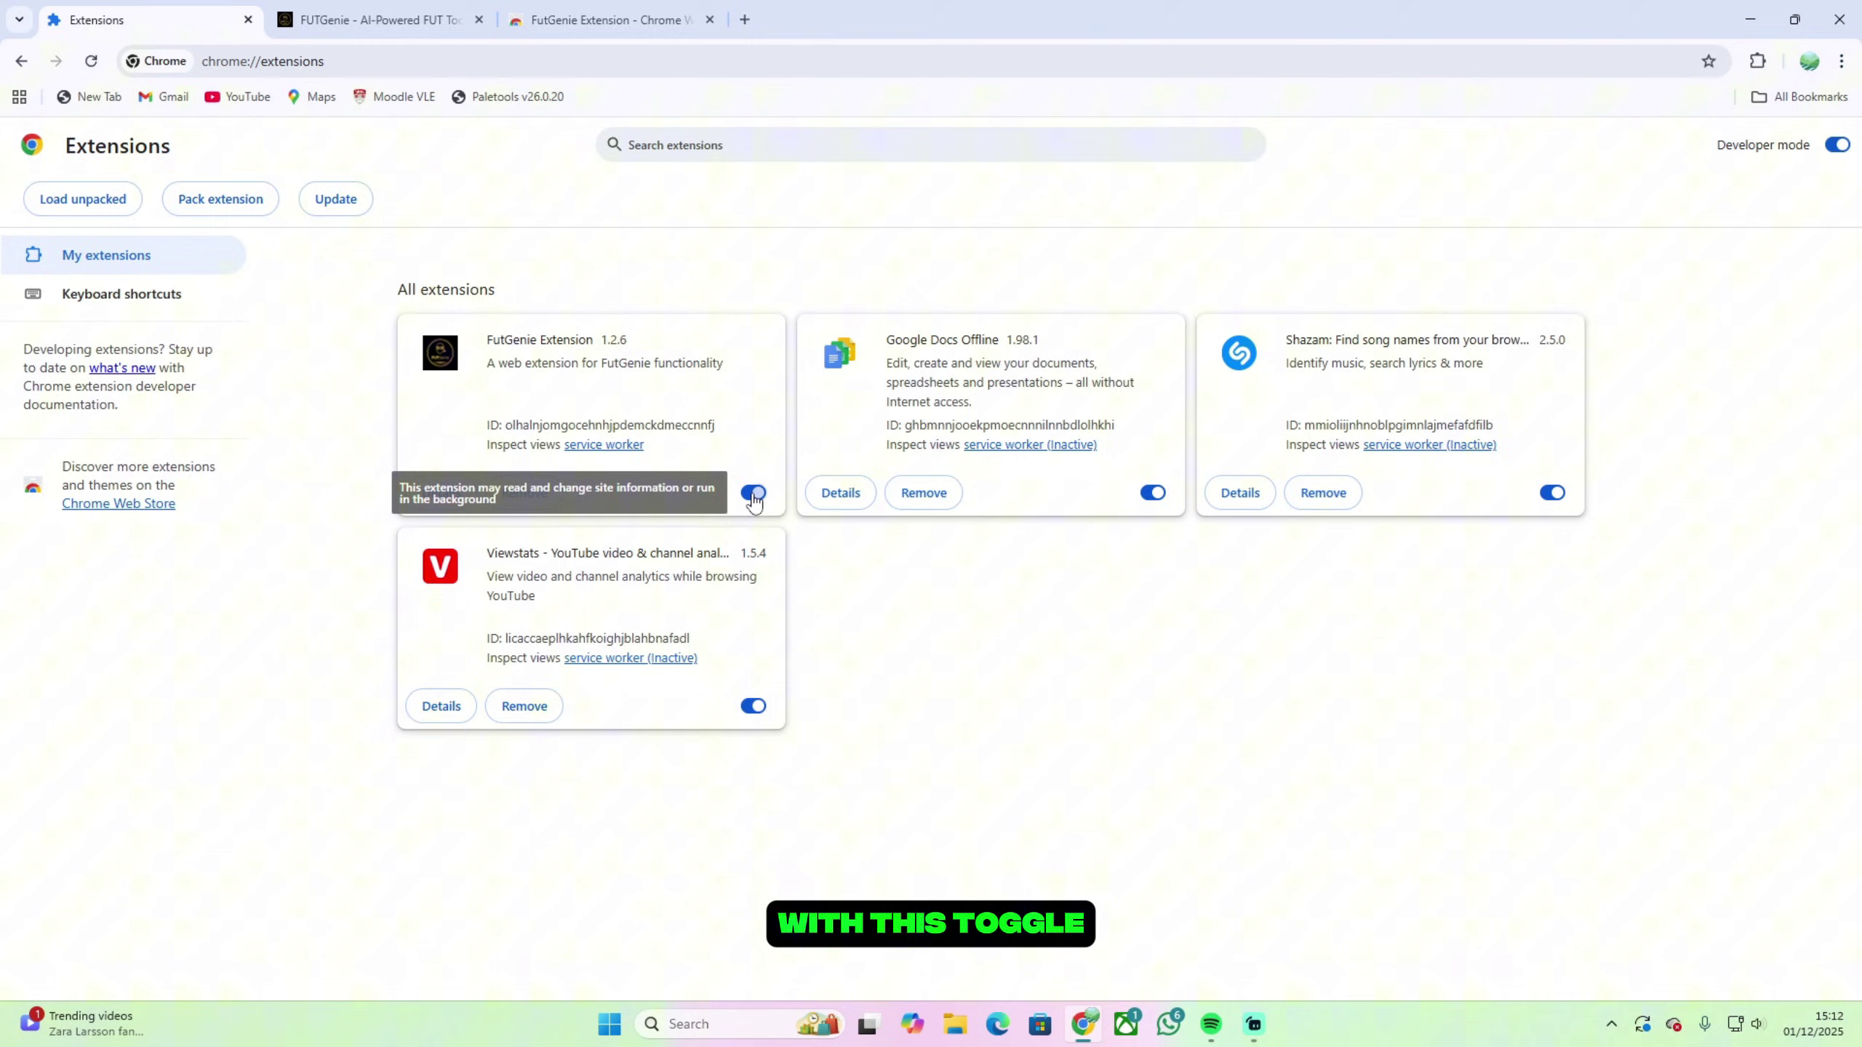
- Load the EA FC Ultimate Team web app URL in a new tab
{"action": "left_click", "coordinate": [744, 21]}
{"action": "type", "text": "ea"}
{"action": "key", "text": "Return"}
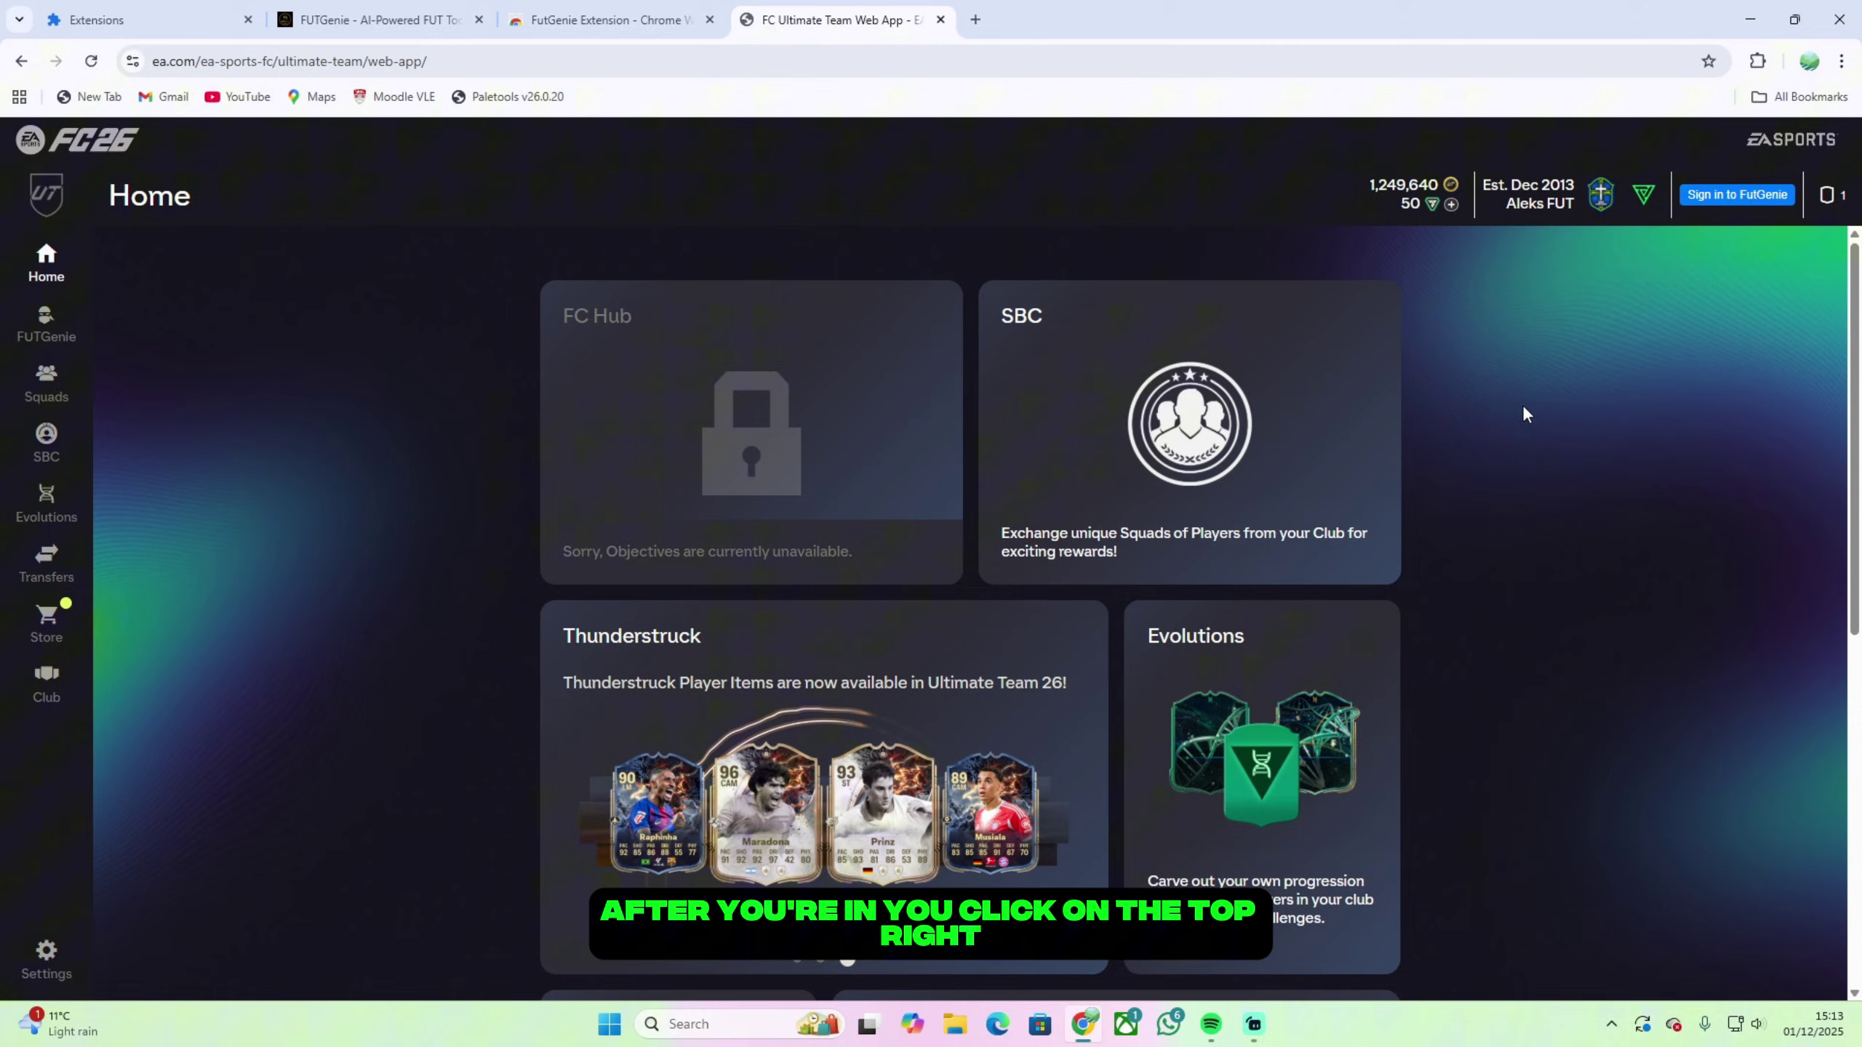
- Sign in to the FutGenie account with email and password, retrying after the timeout
{"action": "left_click", "coordinate": [1743, 192]}
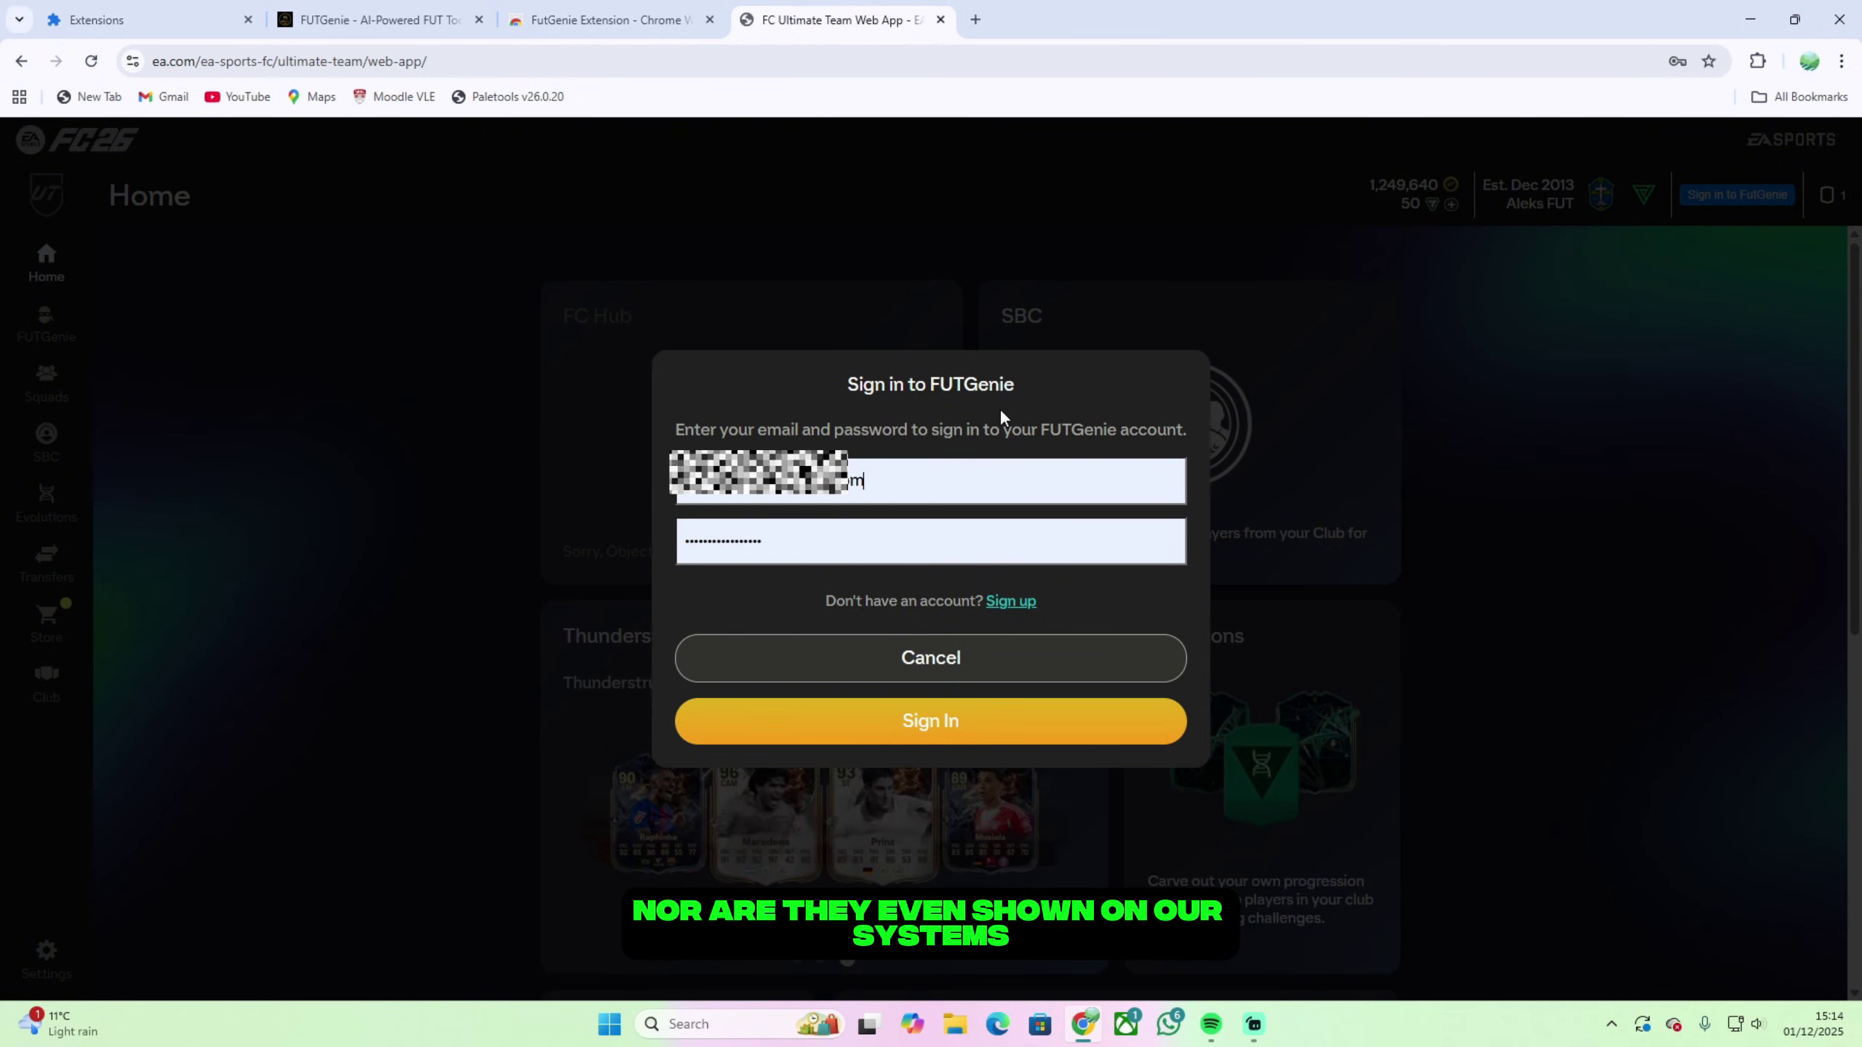
{"action": "left_click", "coordinate": [945, 725]}
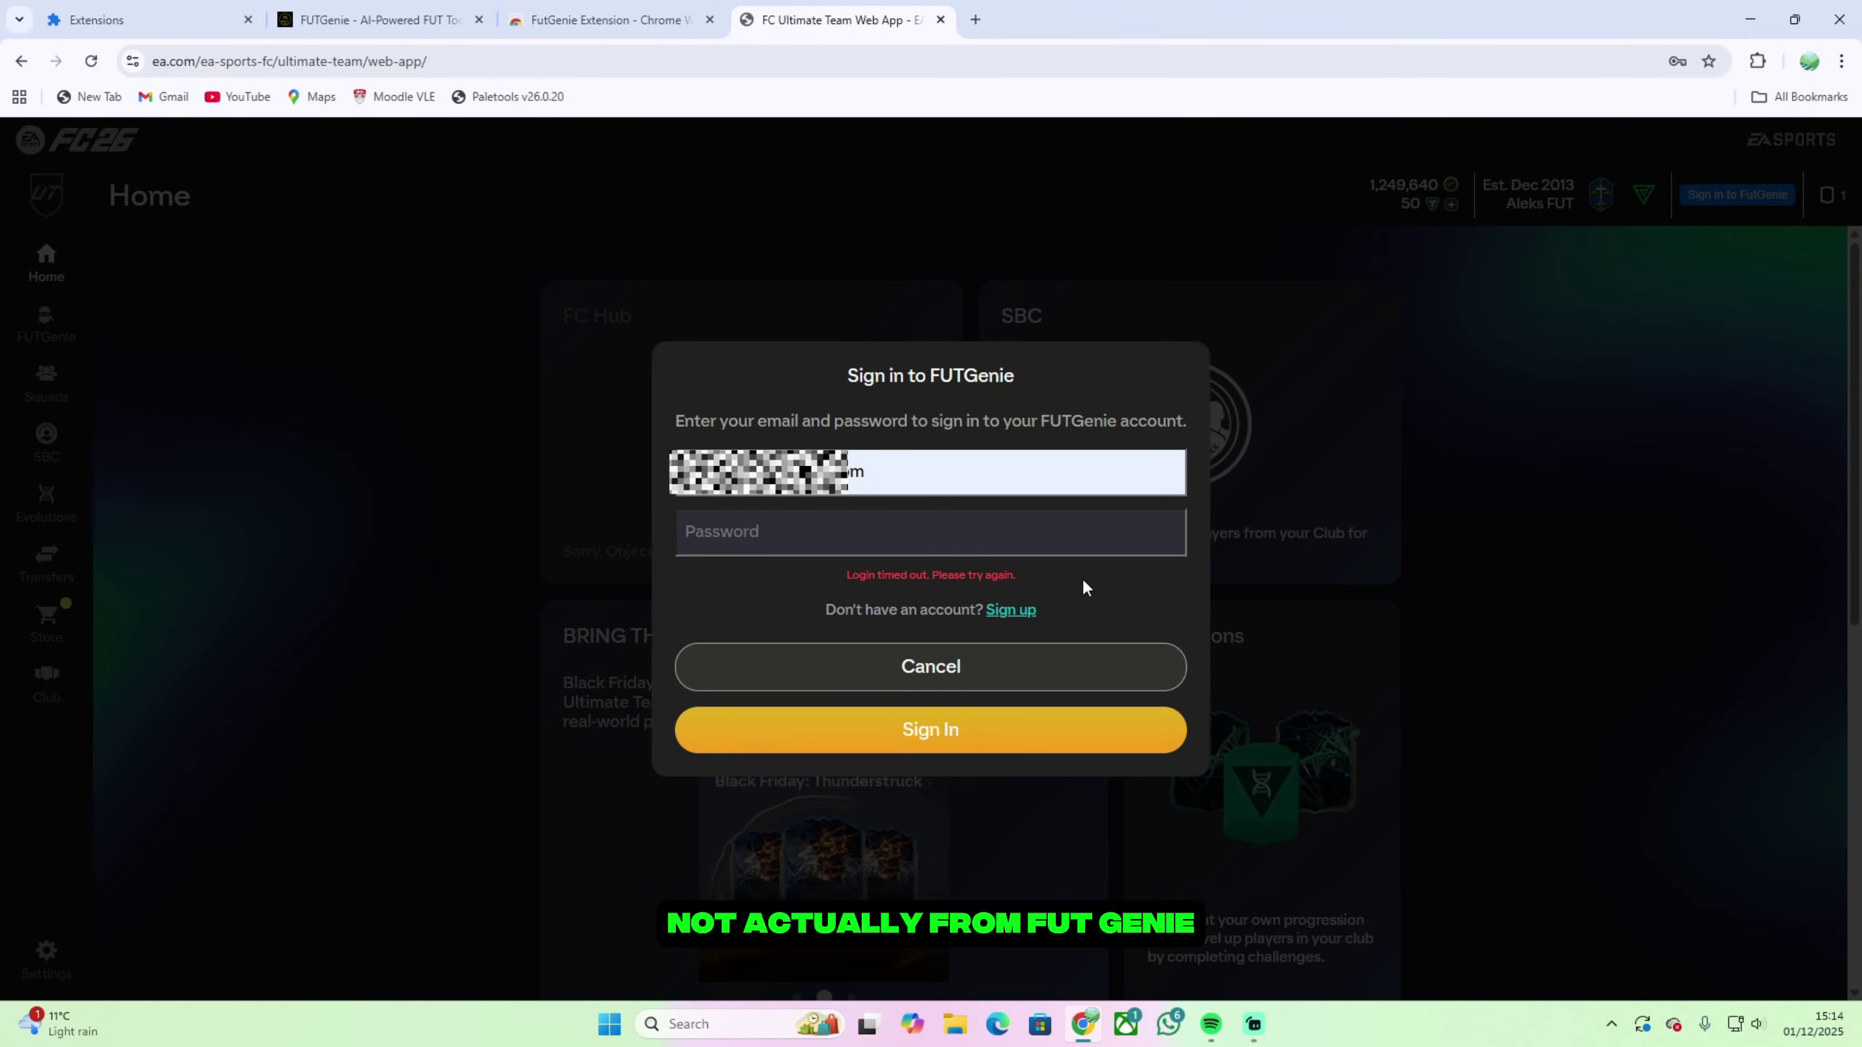
{"action": "left_click", "coordinate": [1067, 544]}
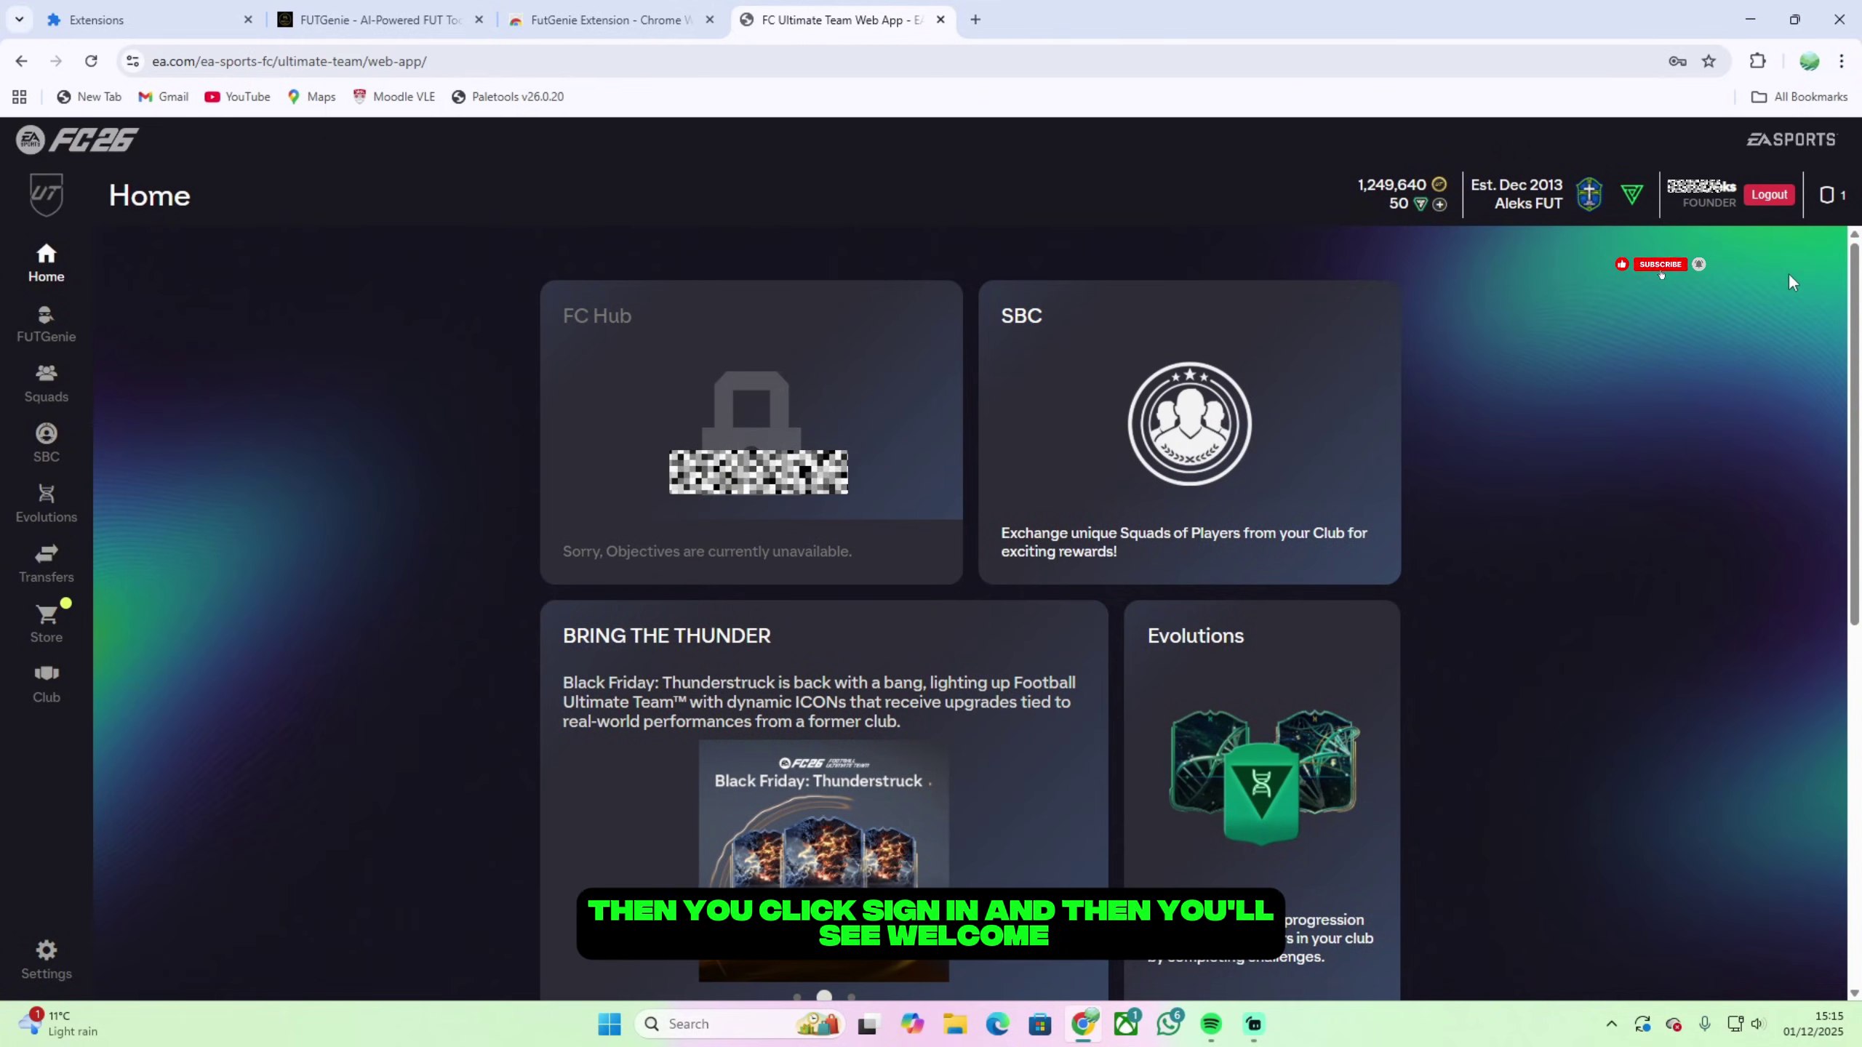
- Go to the SBC page and show only the Challenges category
{"action": "left_click", "coordinate": [1120, 474]}
{"action": "left_click", "coordinate": [1064, 269]}
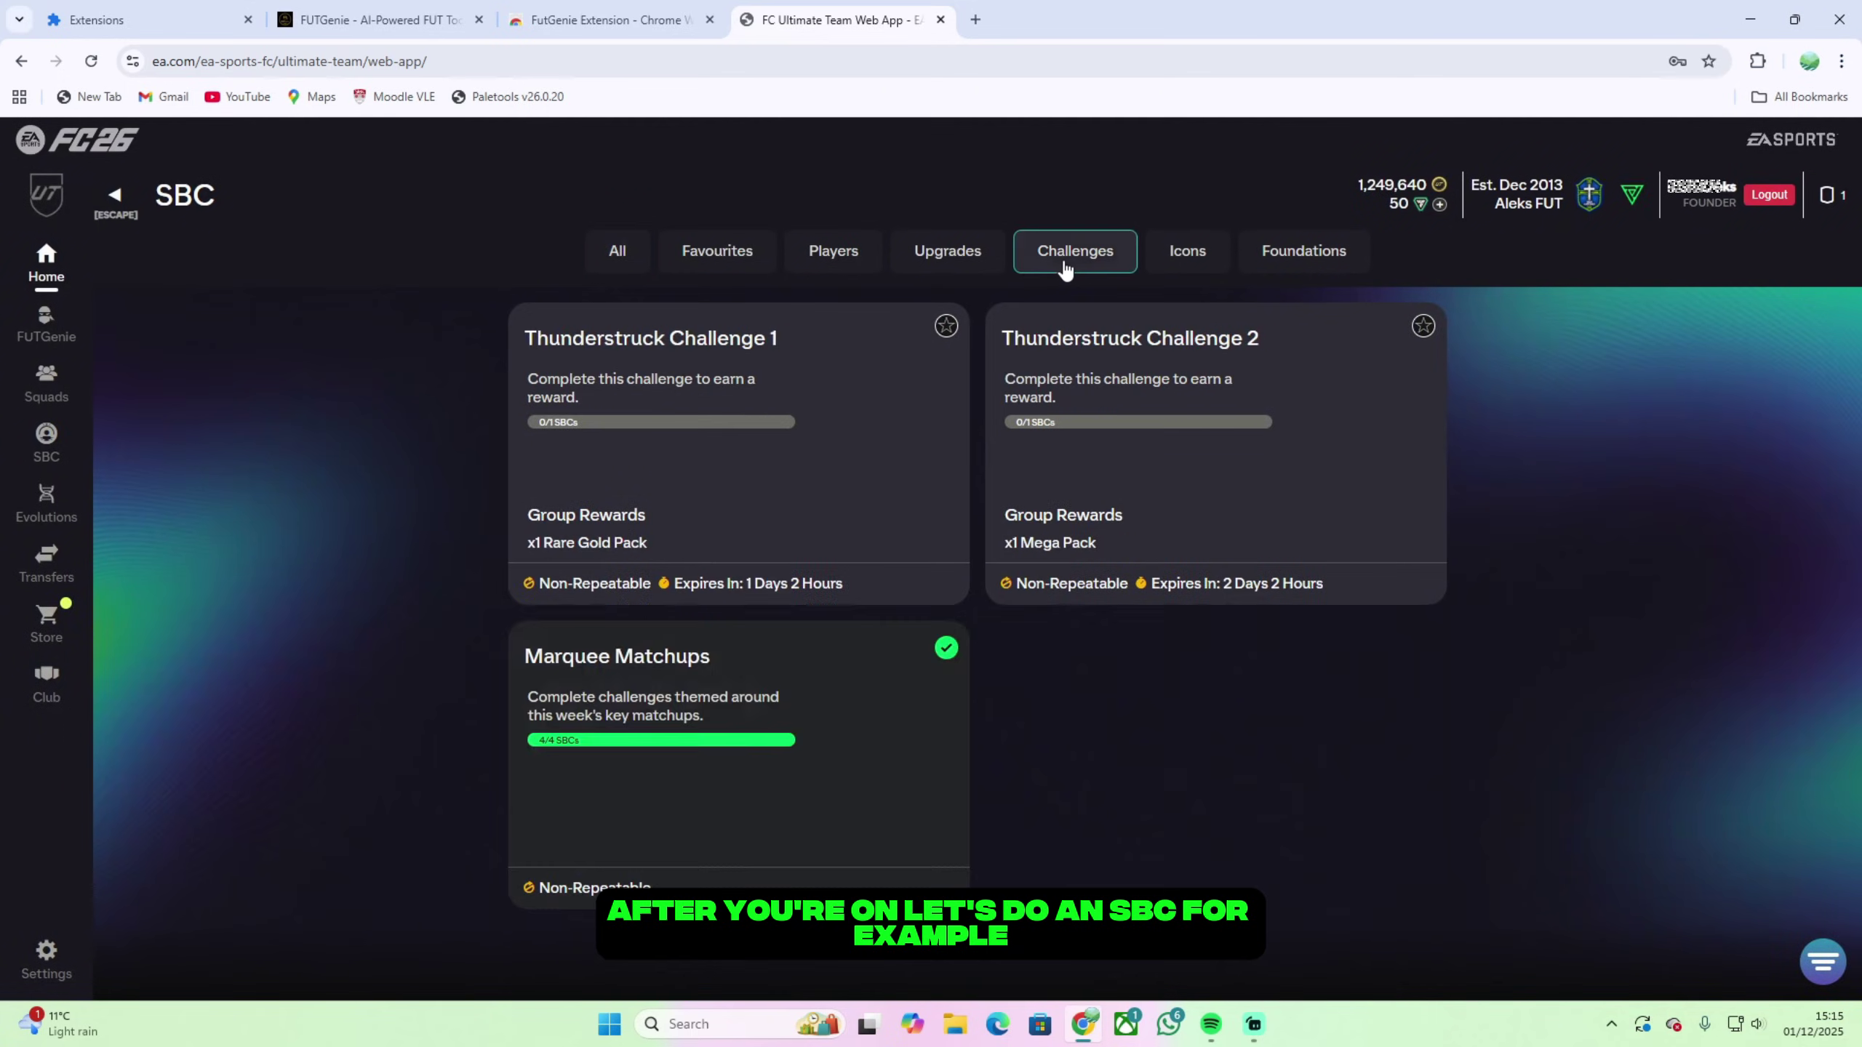
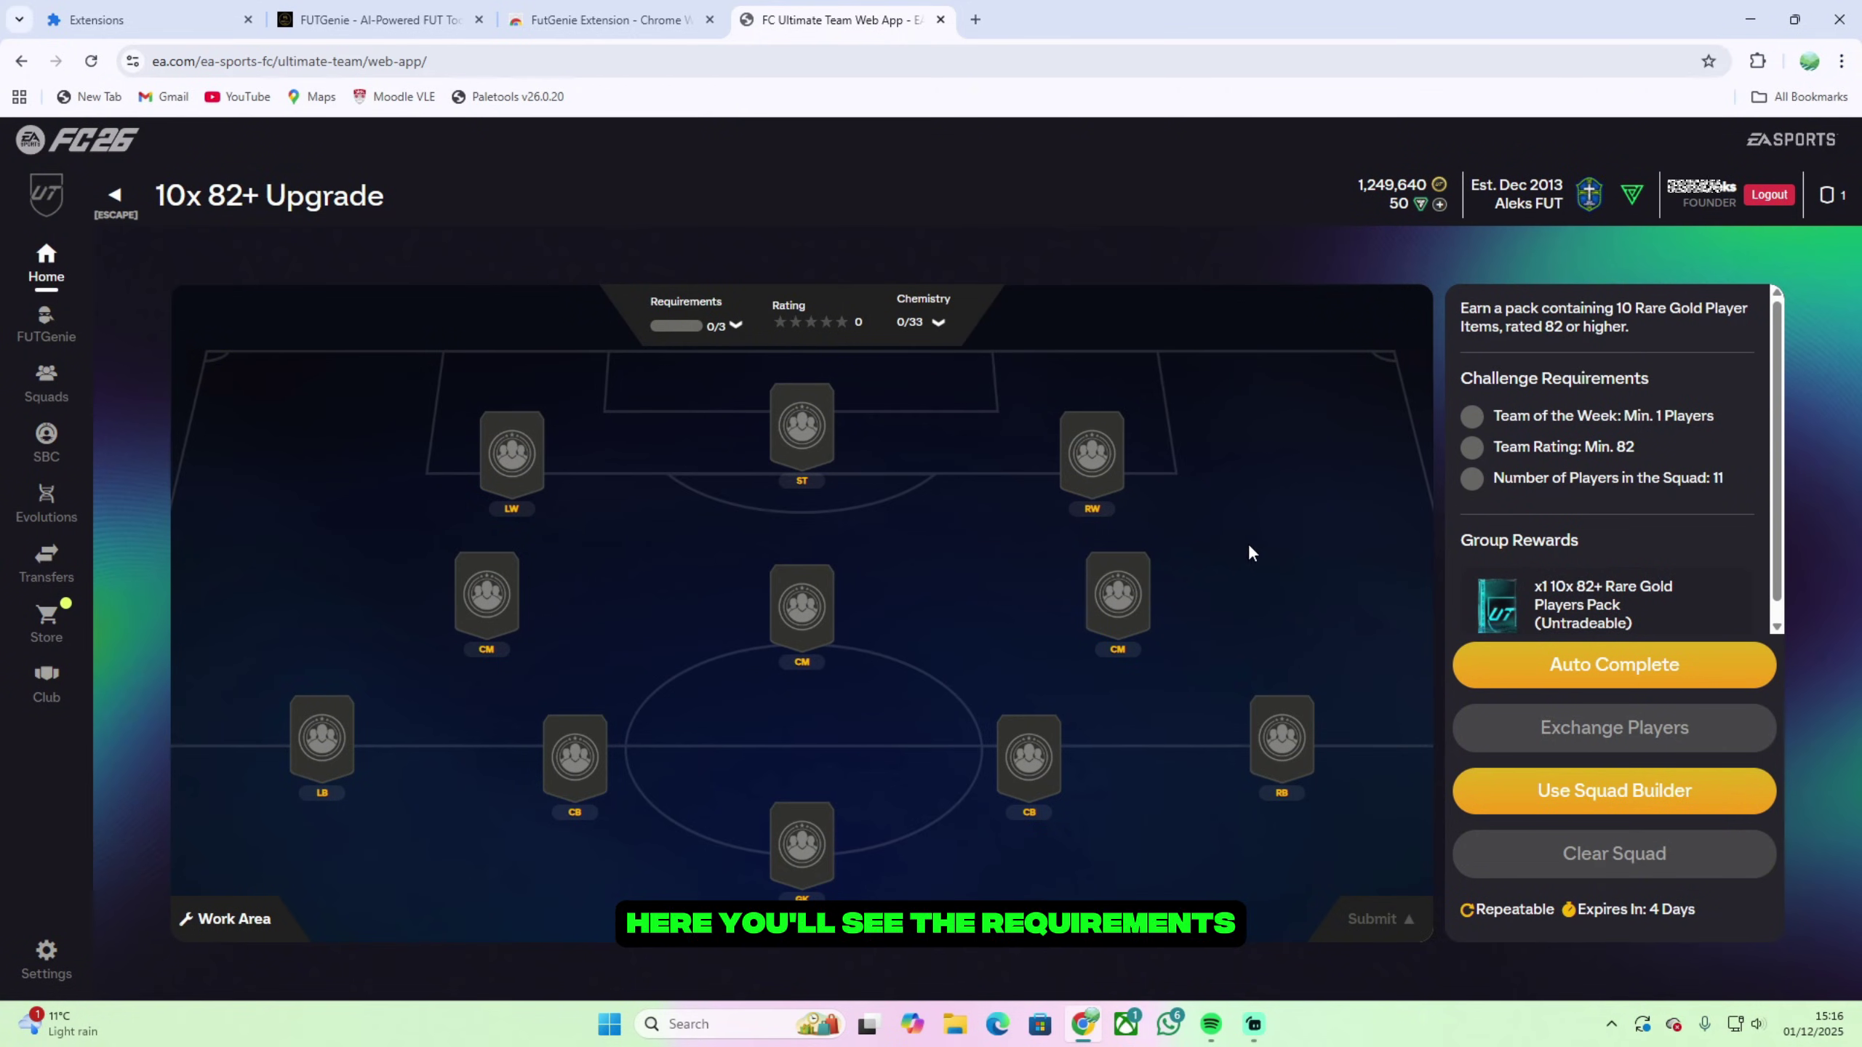
{"action": "scroll", "coordinate": [1569, 589], "scroll_direction": "down", "scroll_amount": 1}
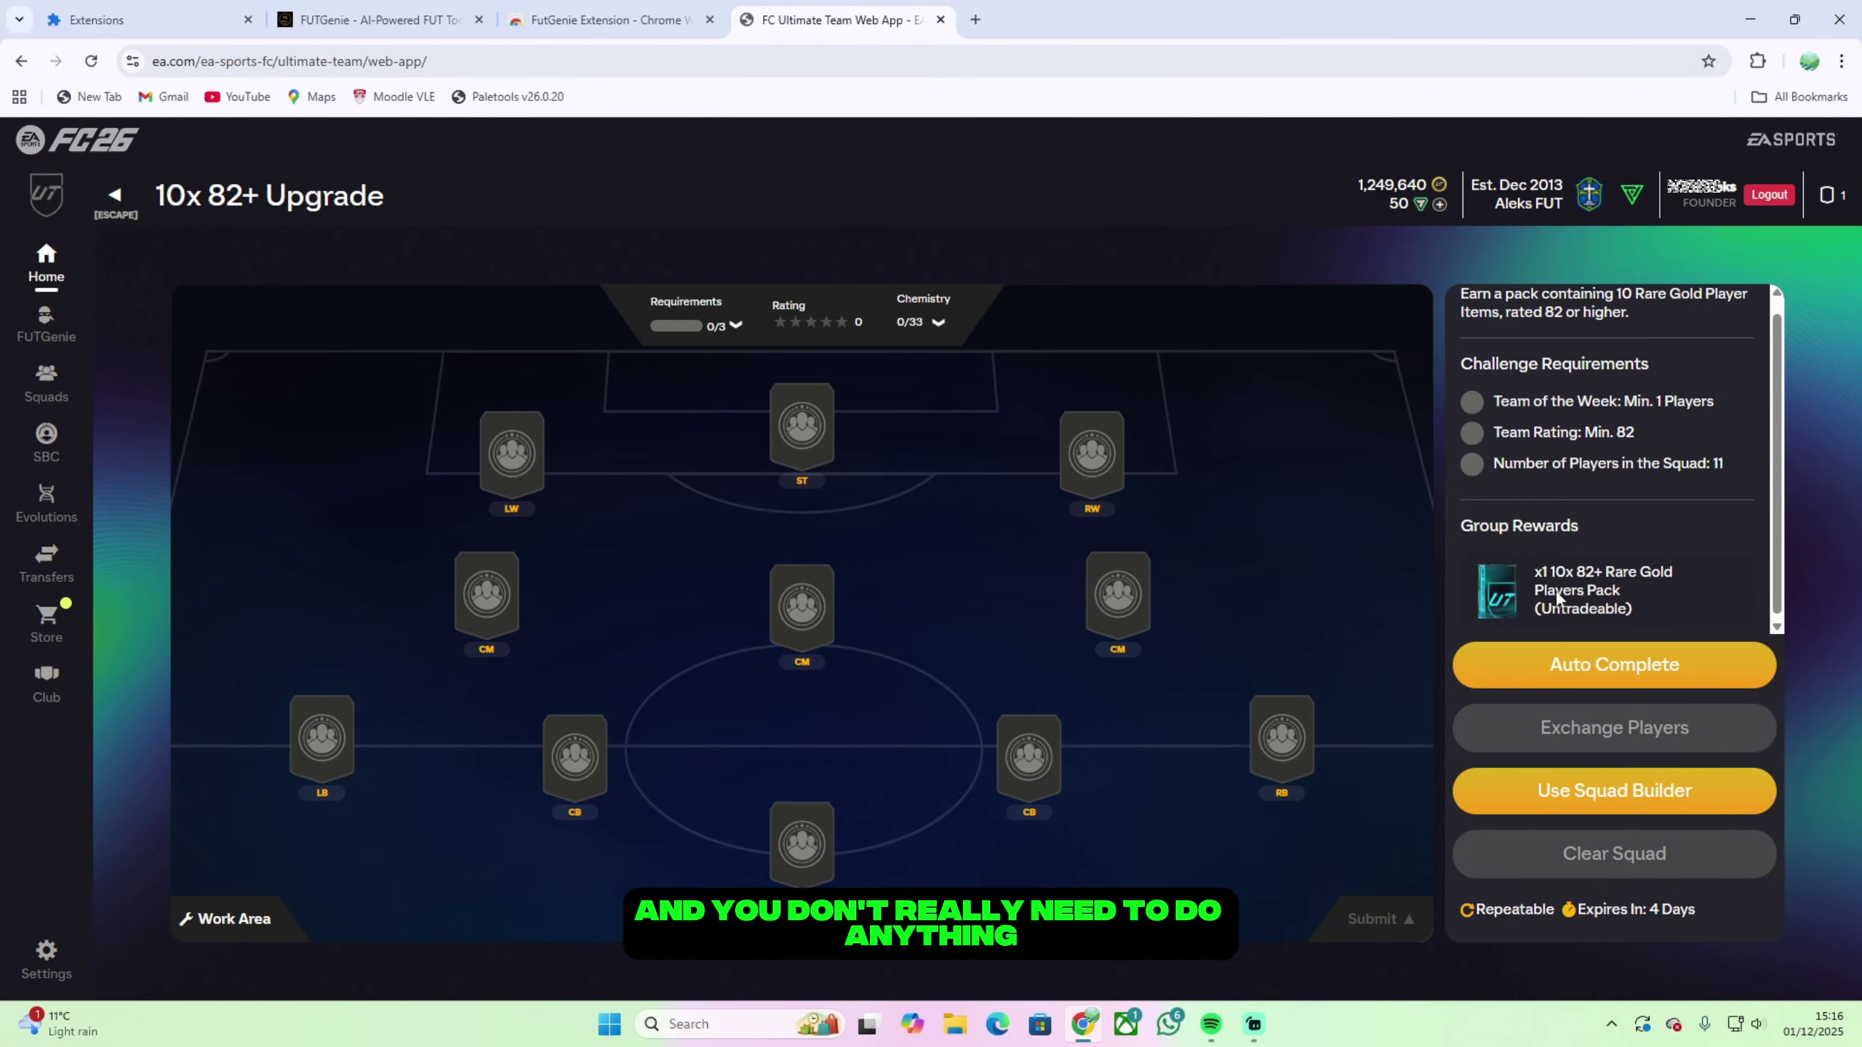
- Bring up auto-complete options for the 10x 82+ Upgrade and cap the max player rating at 83
{"action": "left_click", "coordinate": [1607, 674]}
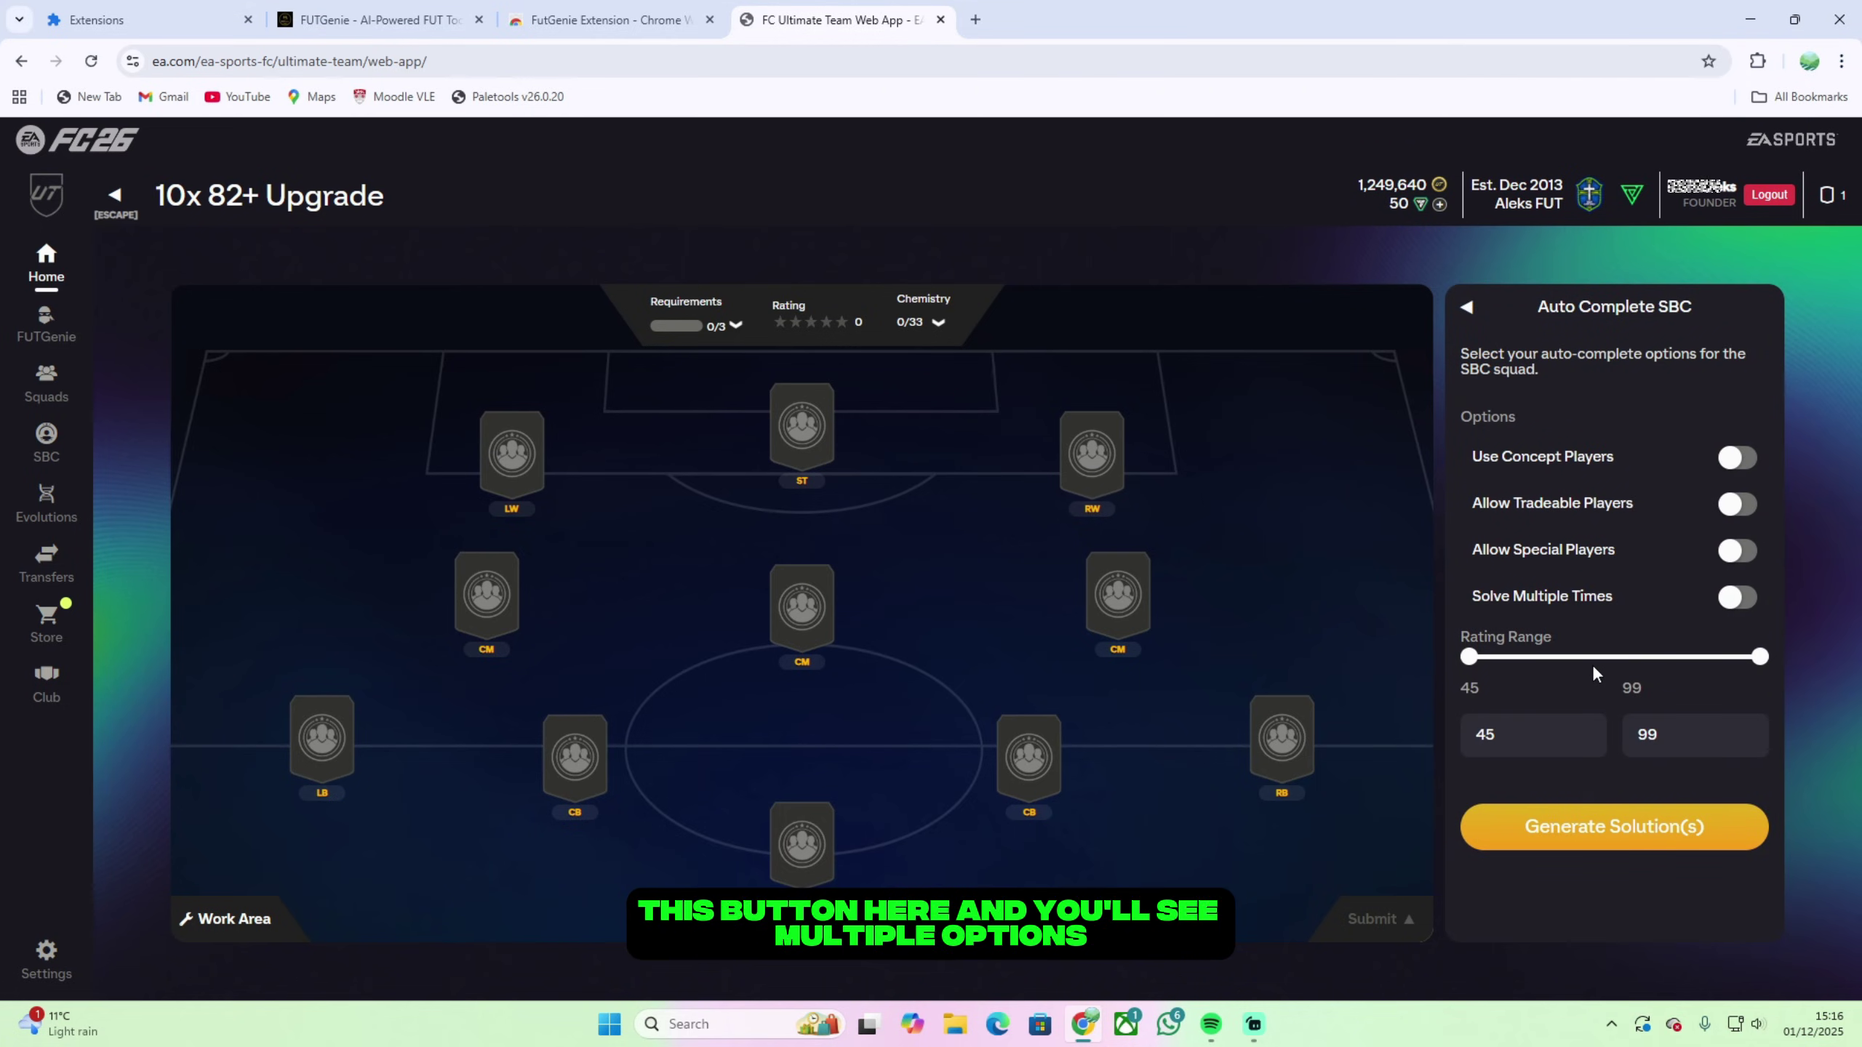
{"action": "left_click", "coordinate": [1731, 598]}
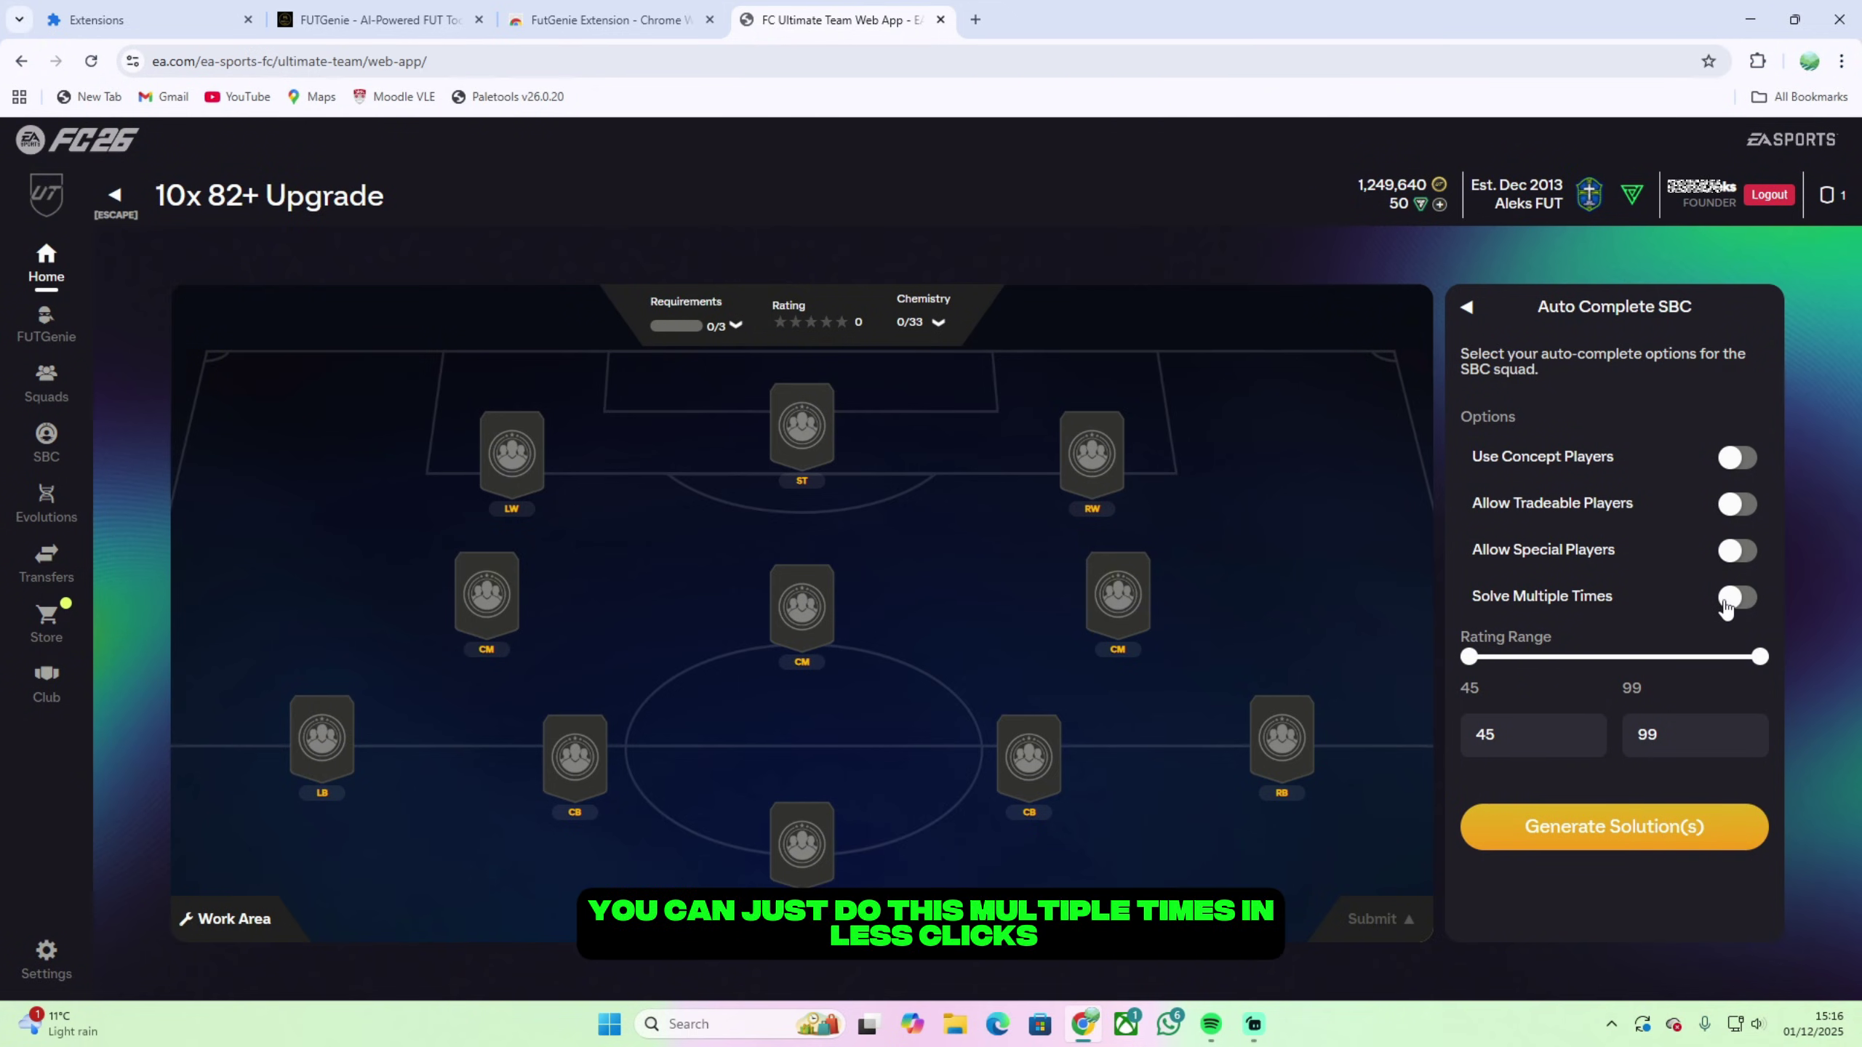
{"action": "left_click_drag", "start_coordinate": [1756, 665], "coordinate": [1677, 671]}
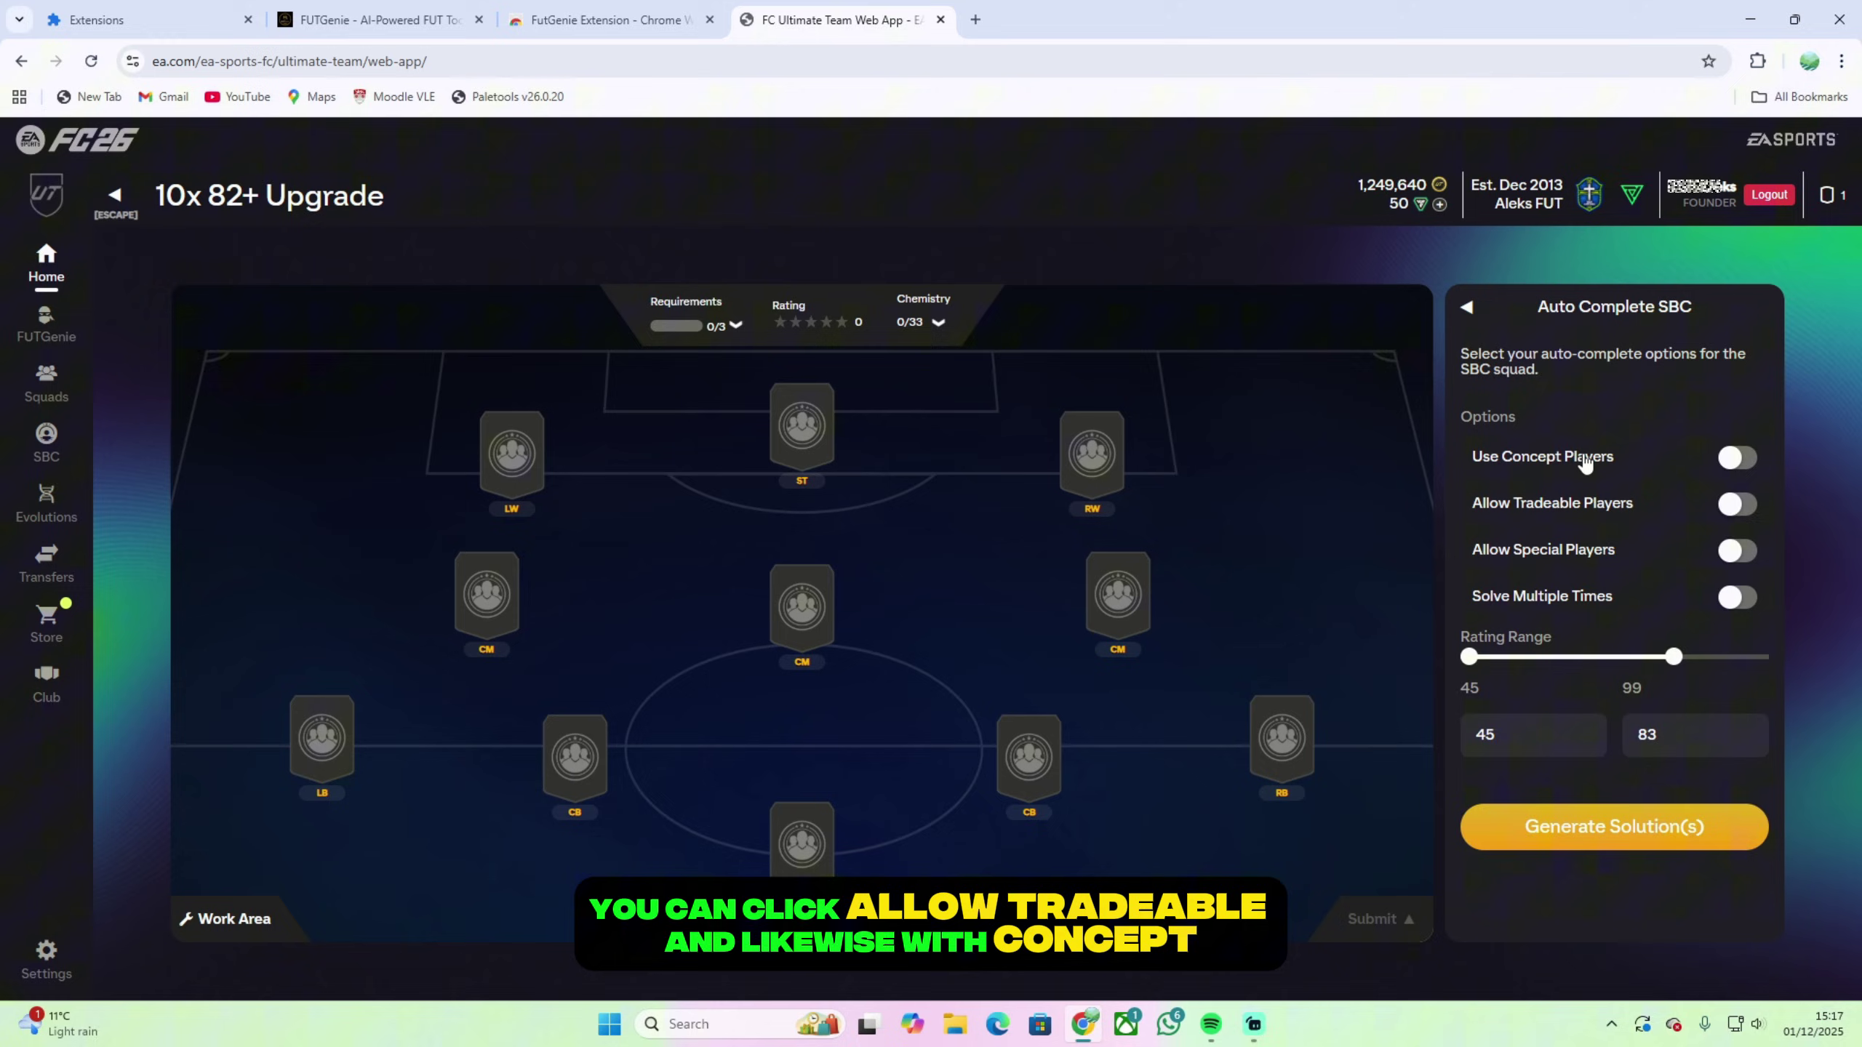
- Generate an 11-player solution for the 10x 82+ Upgrade and submit it for the pack
{"action": "left_click", "coordinate": [1601, 827]}
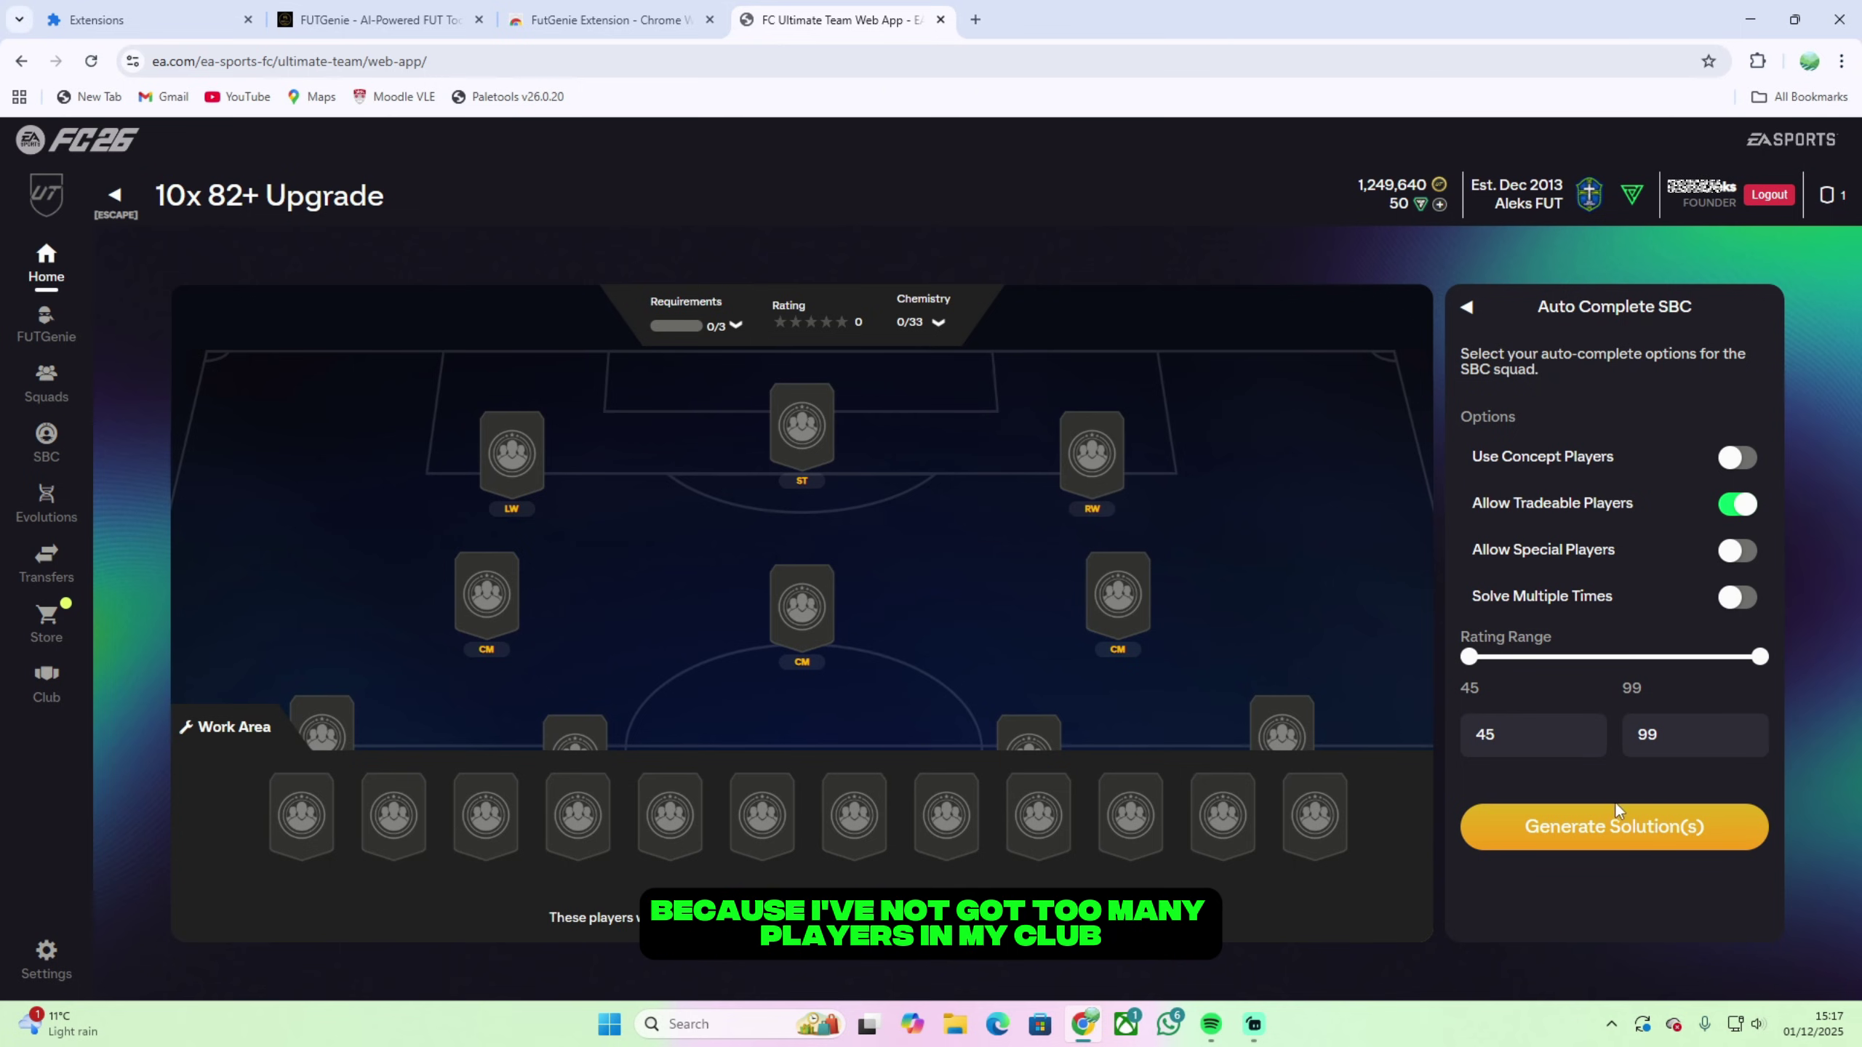
{"action": "left_click", "coordinate": [1616, 818]}
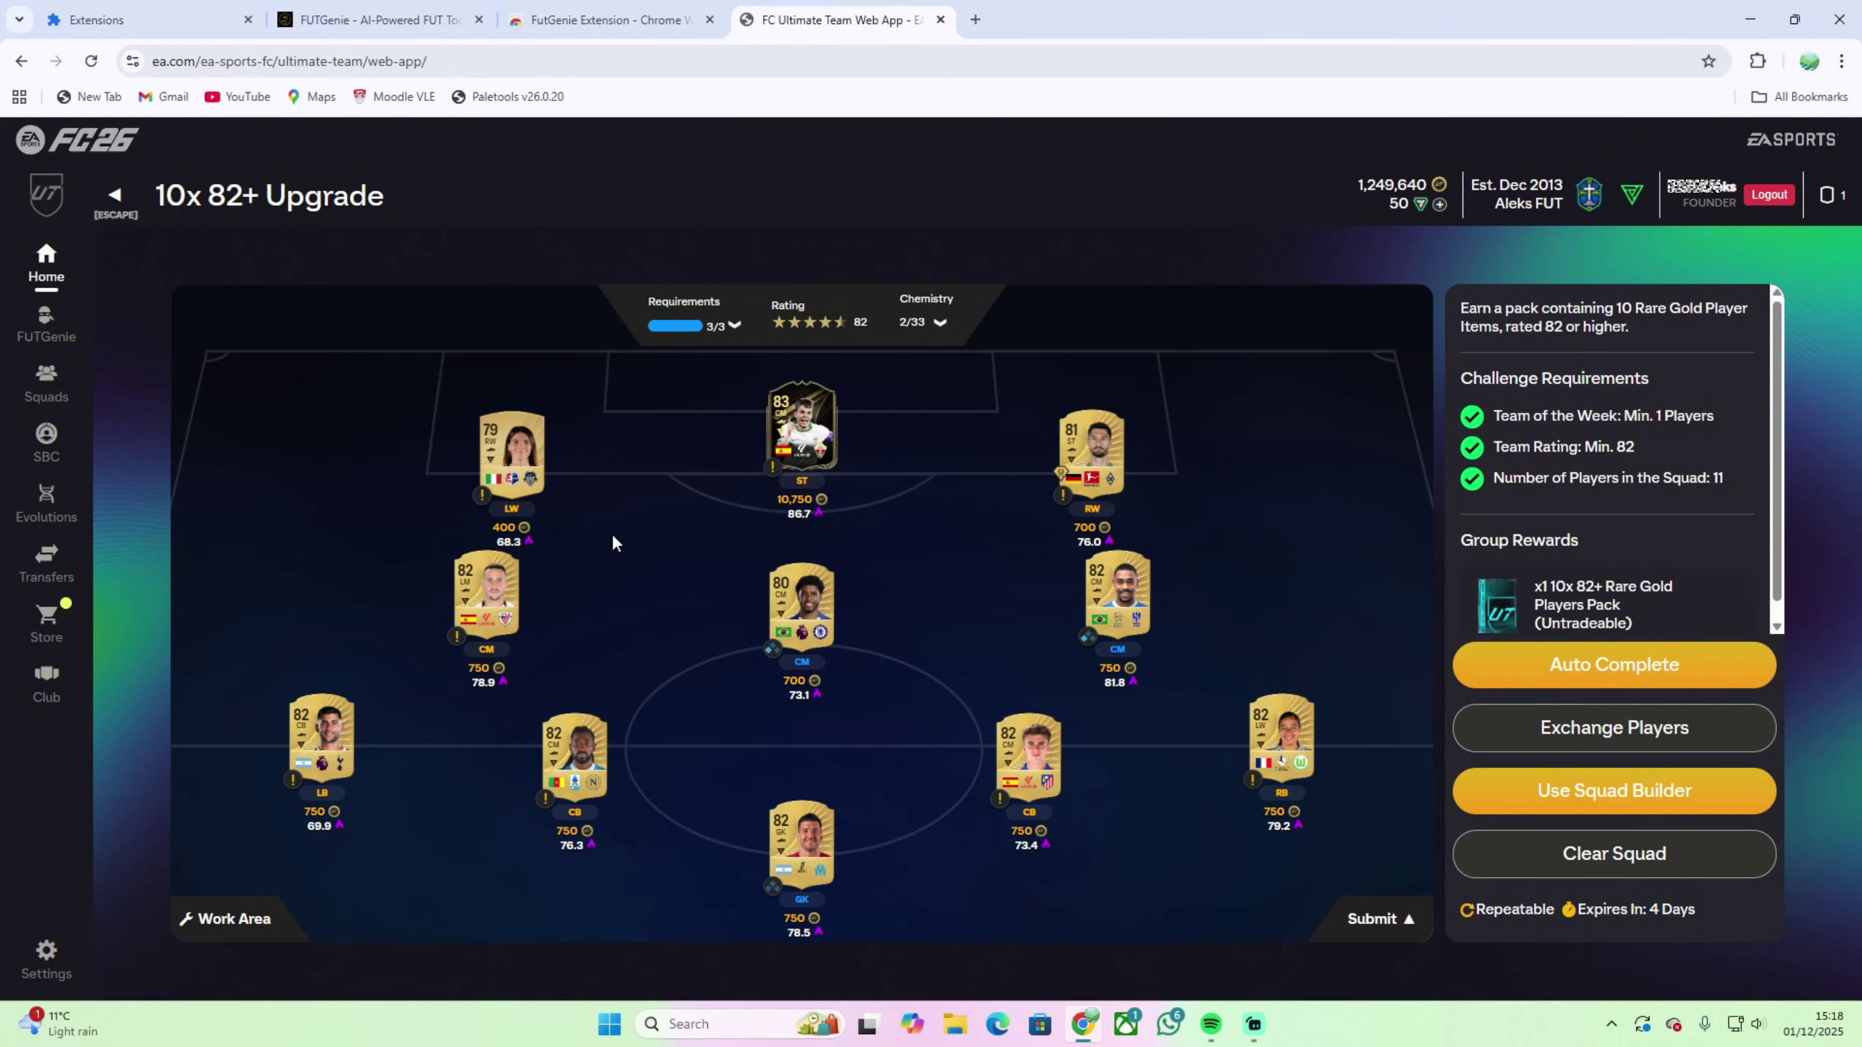
{"action": "left_click", "coordinate": [1368, 919]}
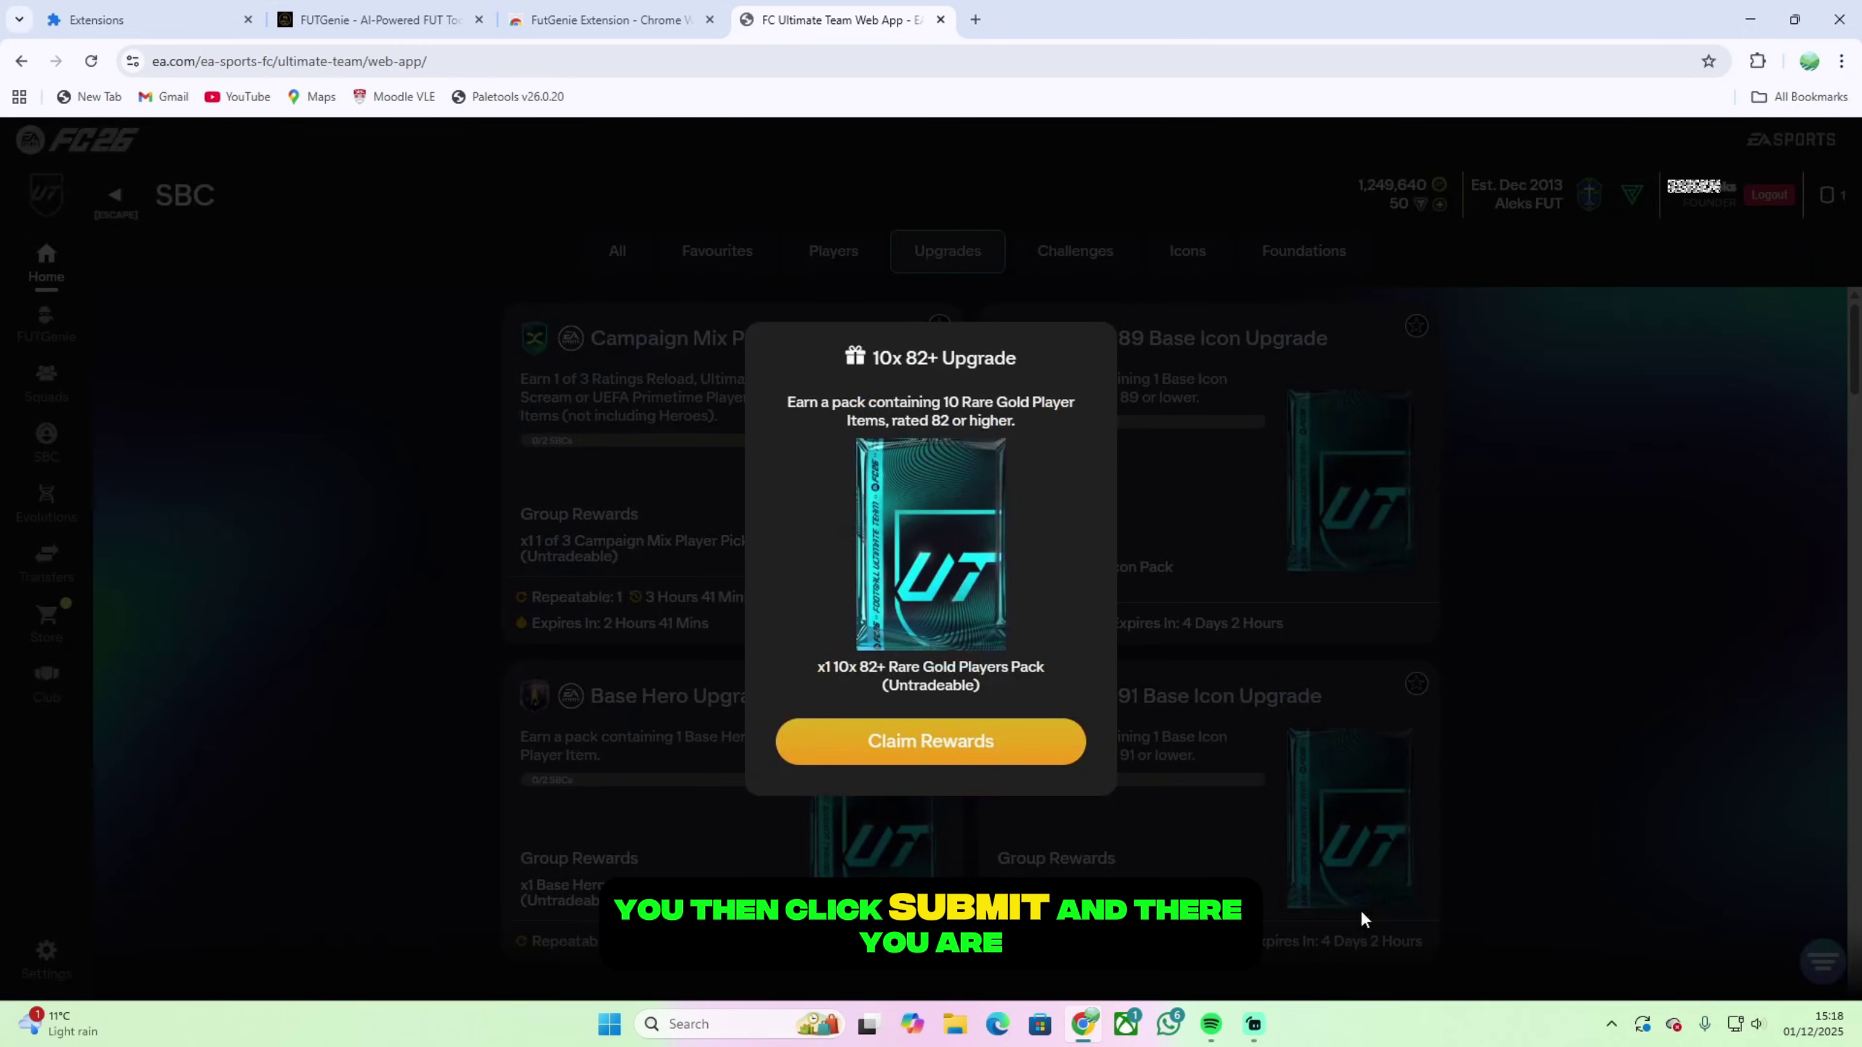
- Claim the reward, then solve the 77+ Player Pick three times with Solve Multiple Times enabled
{"action": "left_click", "coordinate": [994, 760]}
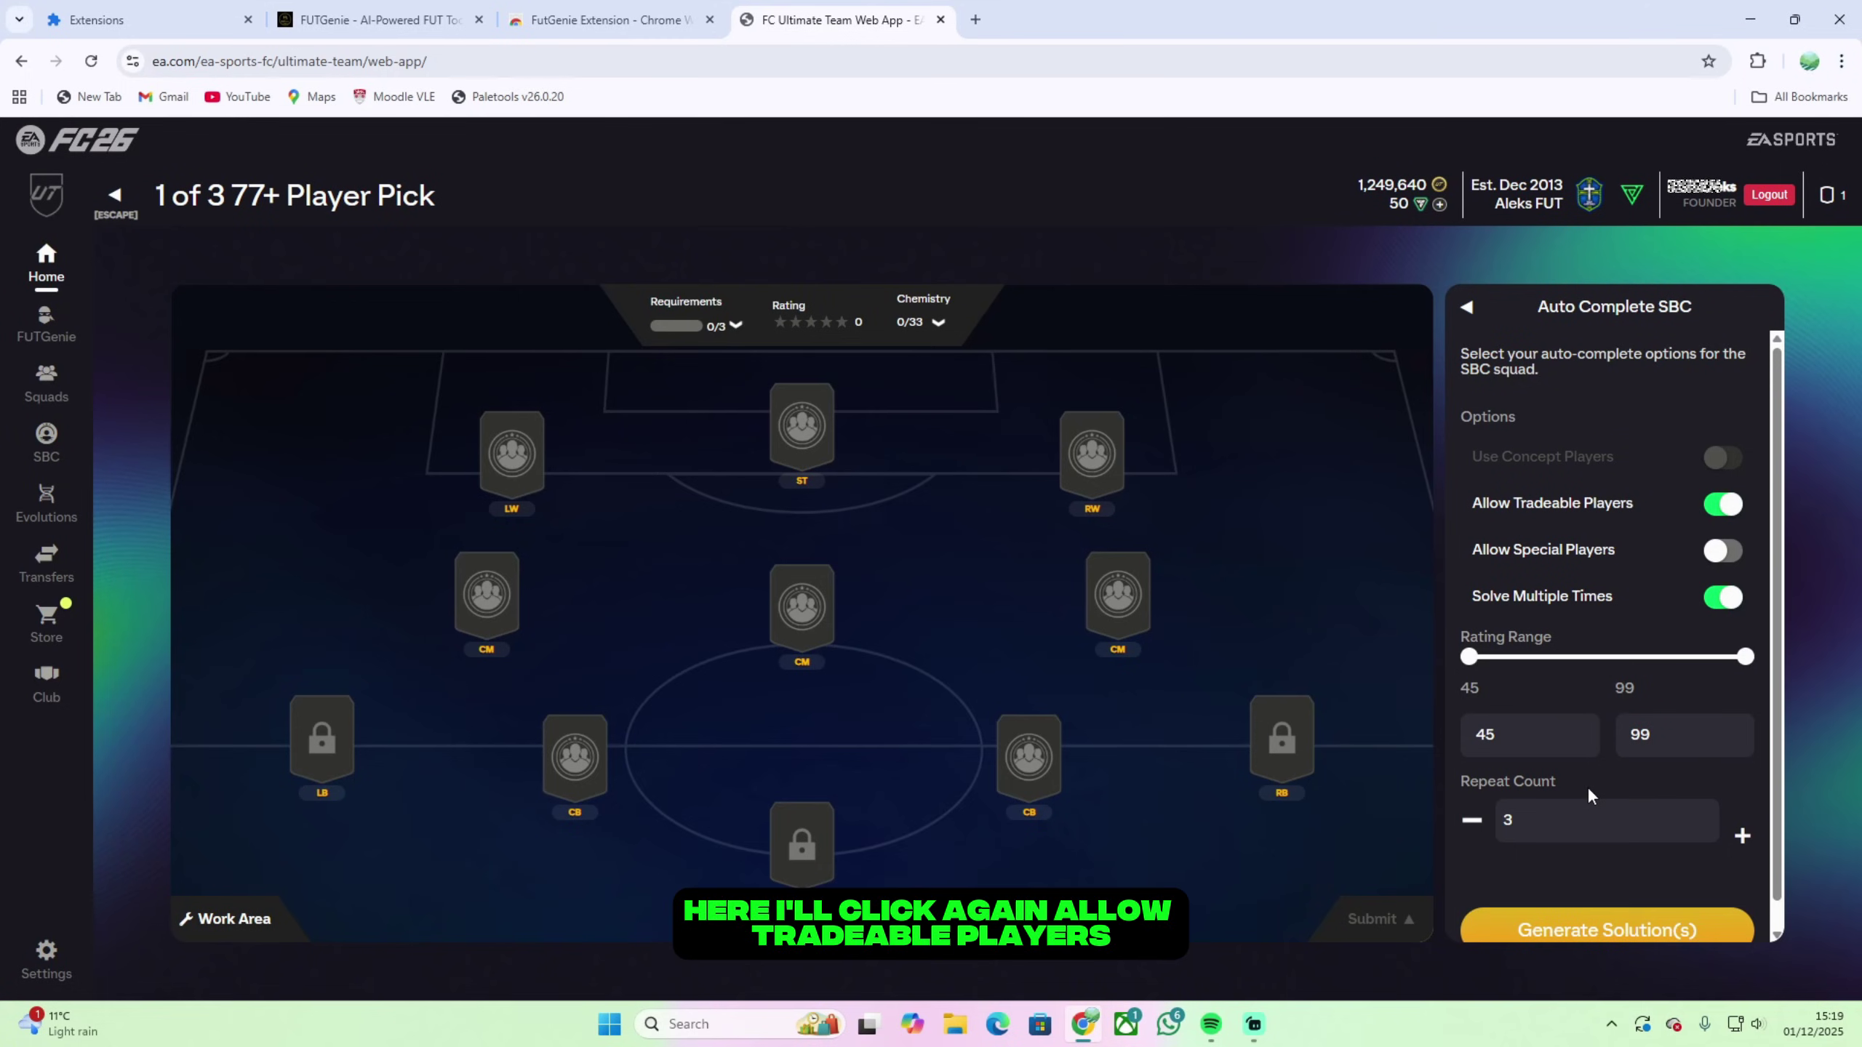
{"action": "left_click", "coordinate": [1729, 608]}
{"action": "left_click", "coordinate": [1730, 608]}
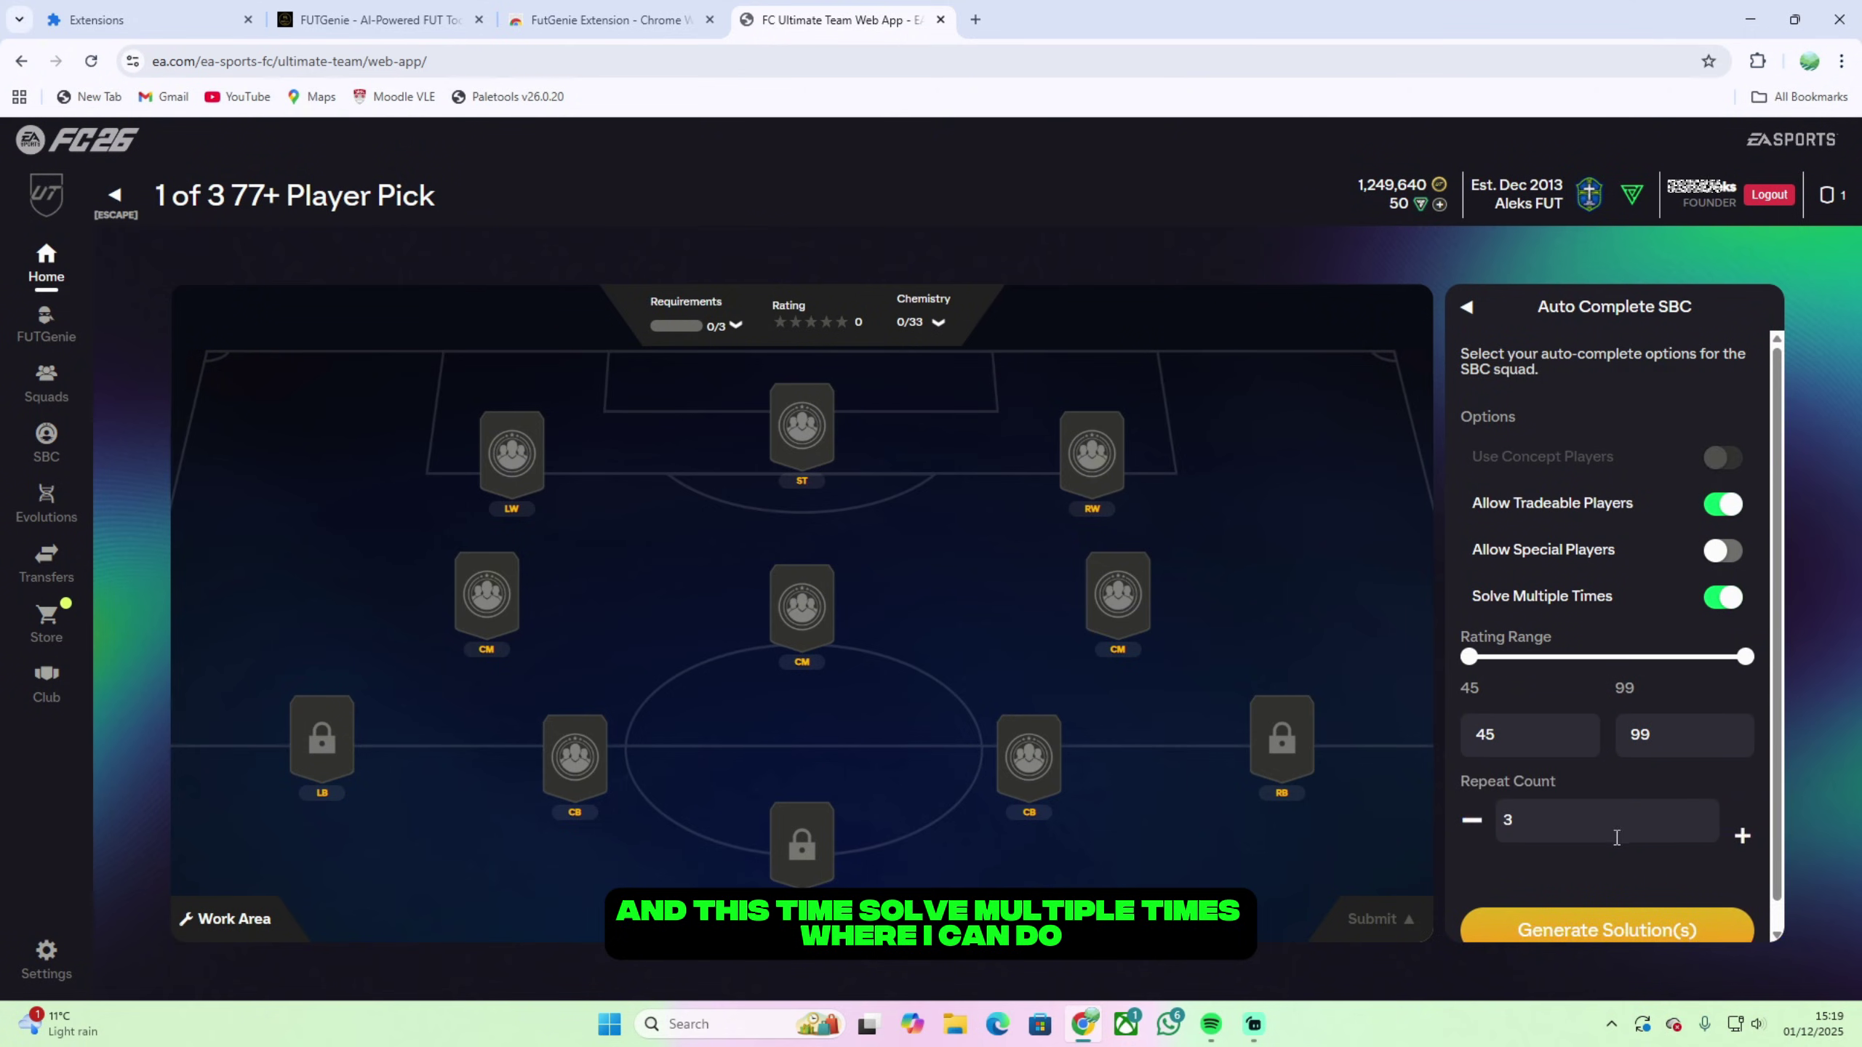
{"action": "left_click", "coordinate": [1468, 828]}
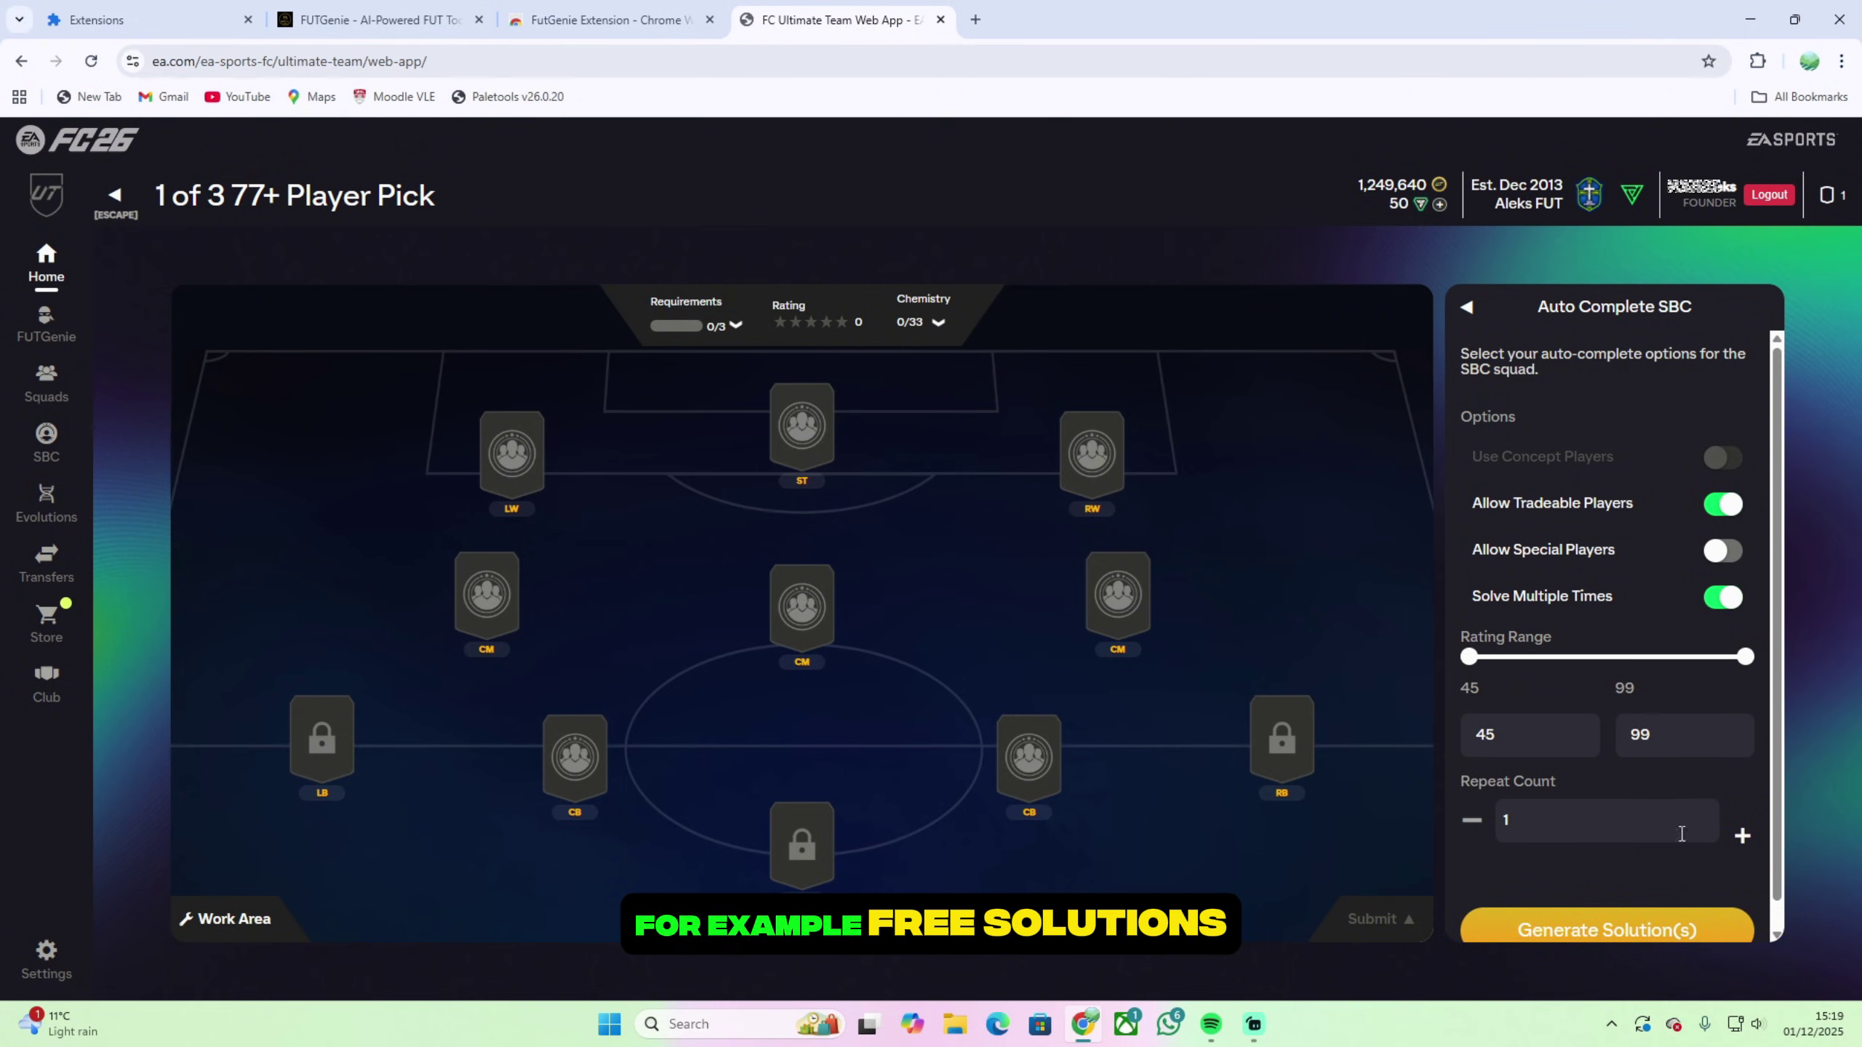
{"action": "left_click", "coordinate": [1741, 837]}
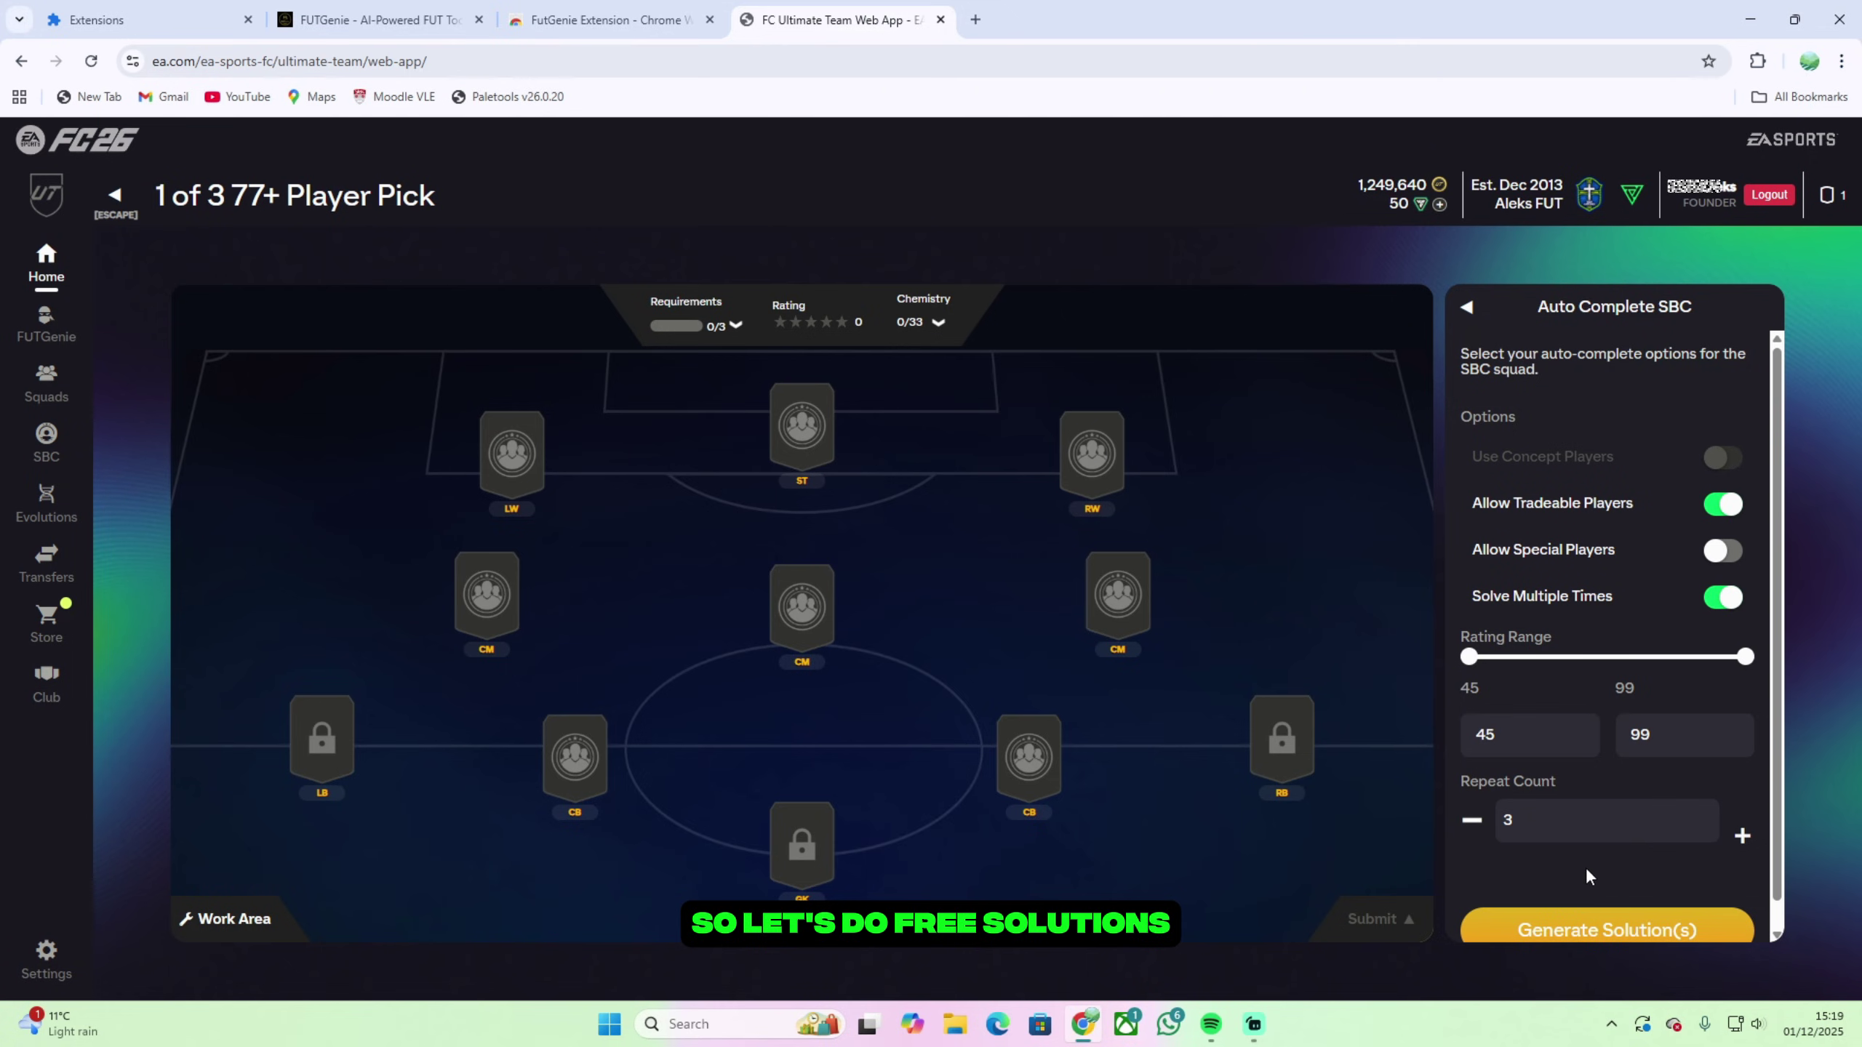
{"action": "left_click", "coordinate": [1609, 927]}
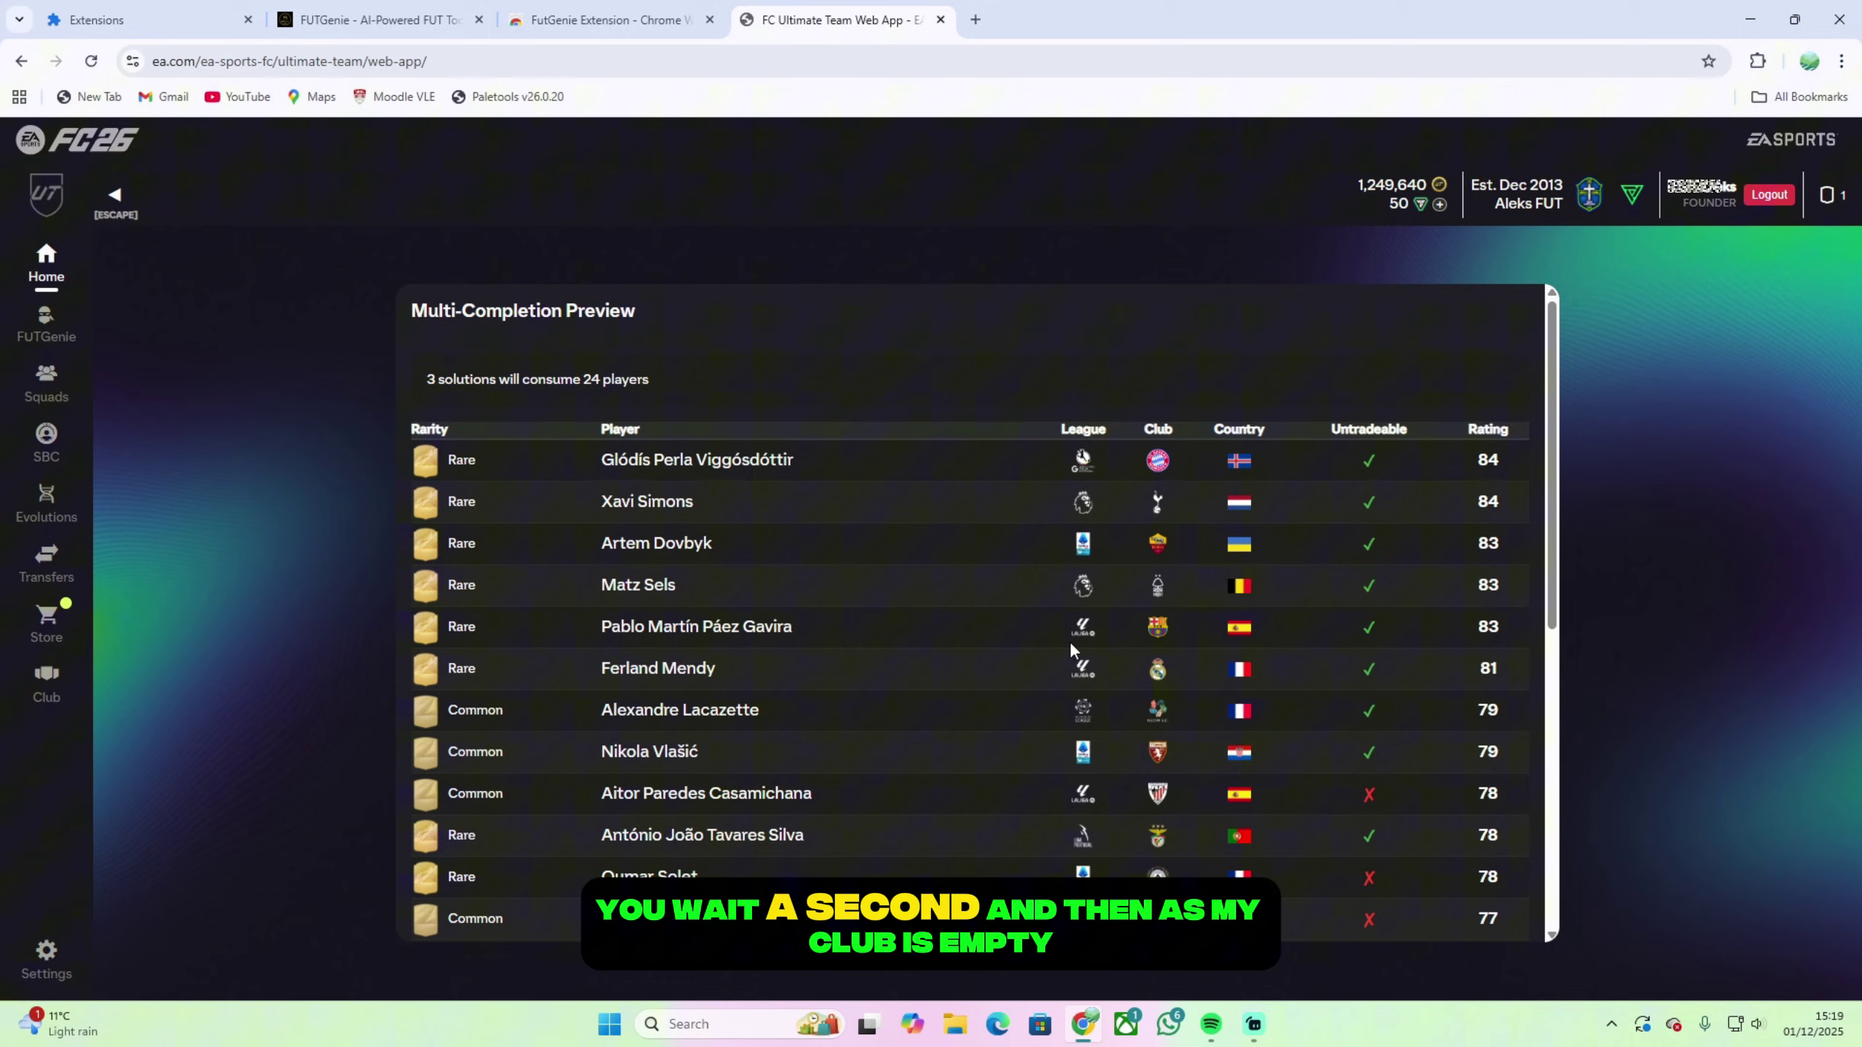
{"action": "scroll", "coordinate": [865, 735], "scroll_direction": "down", "scroll_amount": 4}
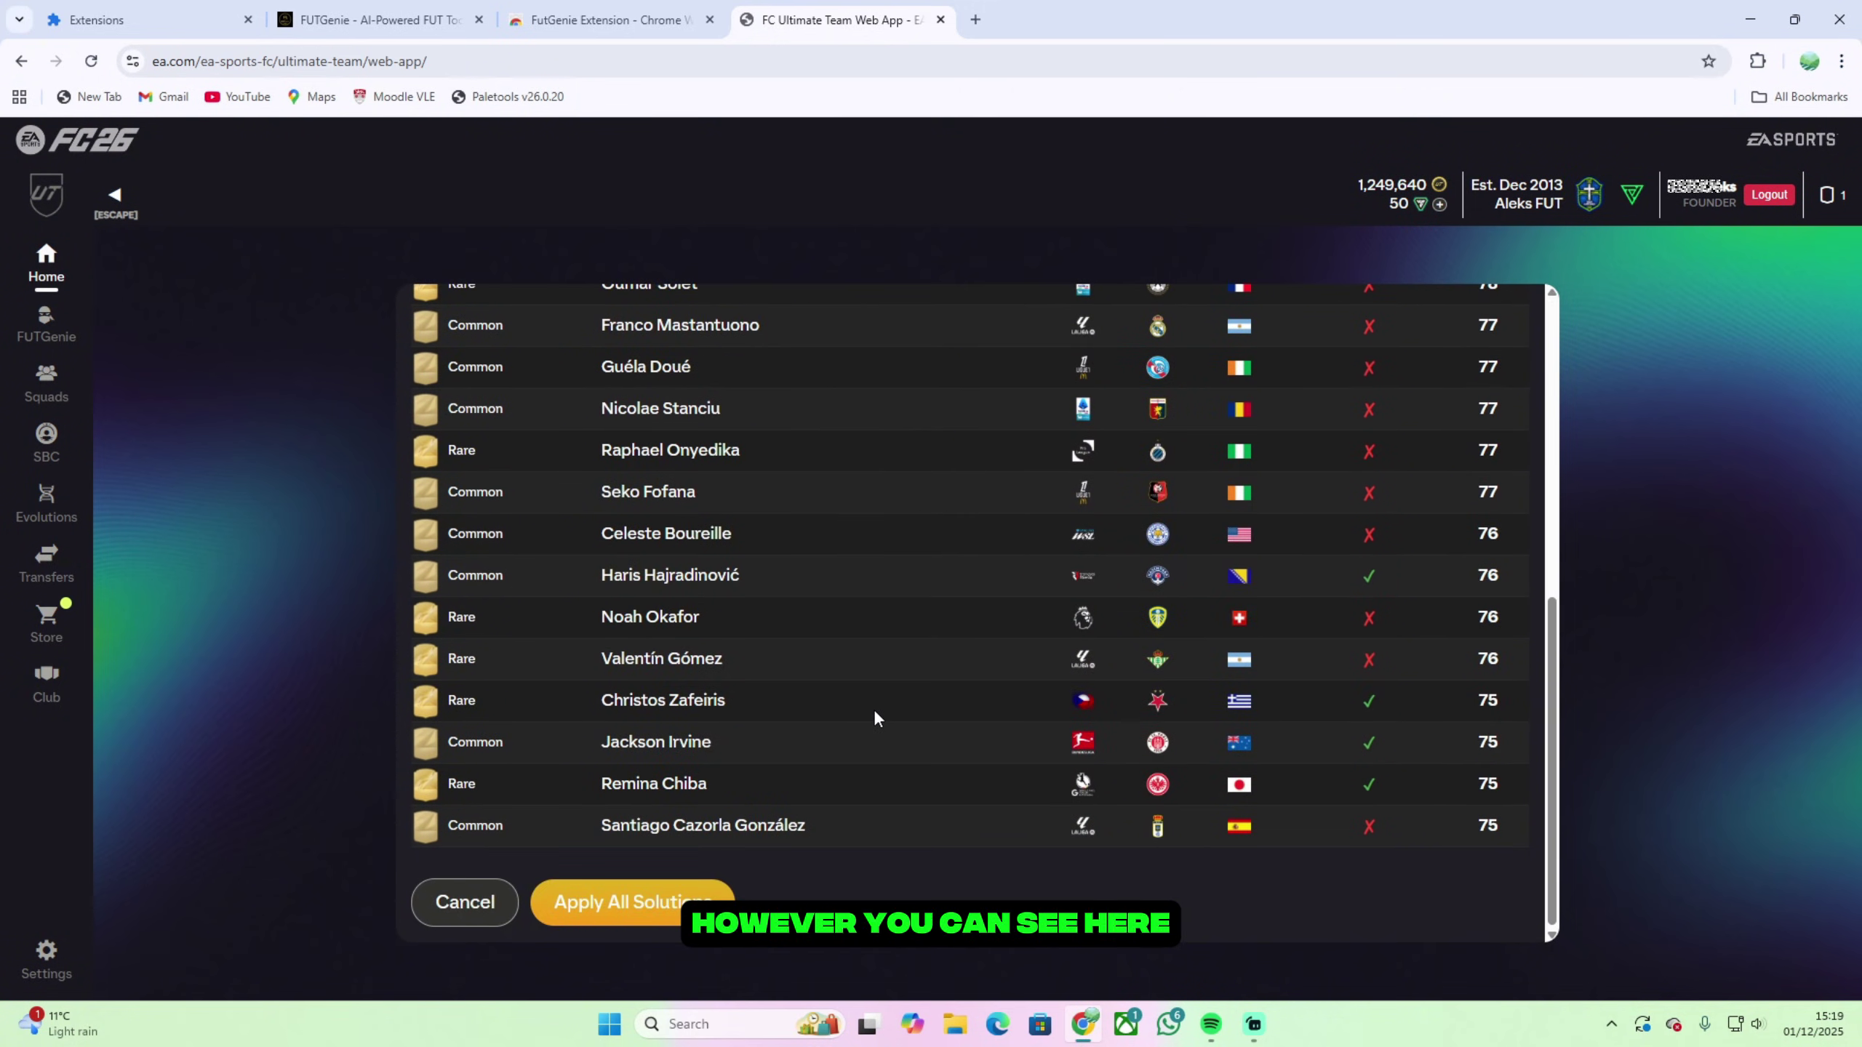
{"action": "scroll", "coordinate": [872, 709], "scroll_direction": "up", "scroll_amount": 2}
{"action": "scroll", "coordinate": [877, 701], "scroll_direction": "up", "scroll_amount": 2}
{"action": "scroll", "coordinate": [884, 704], "scroll_direction": "down", "scroll_amount": 1}
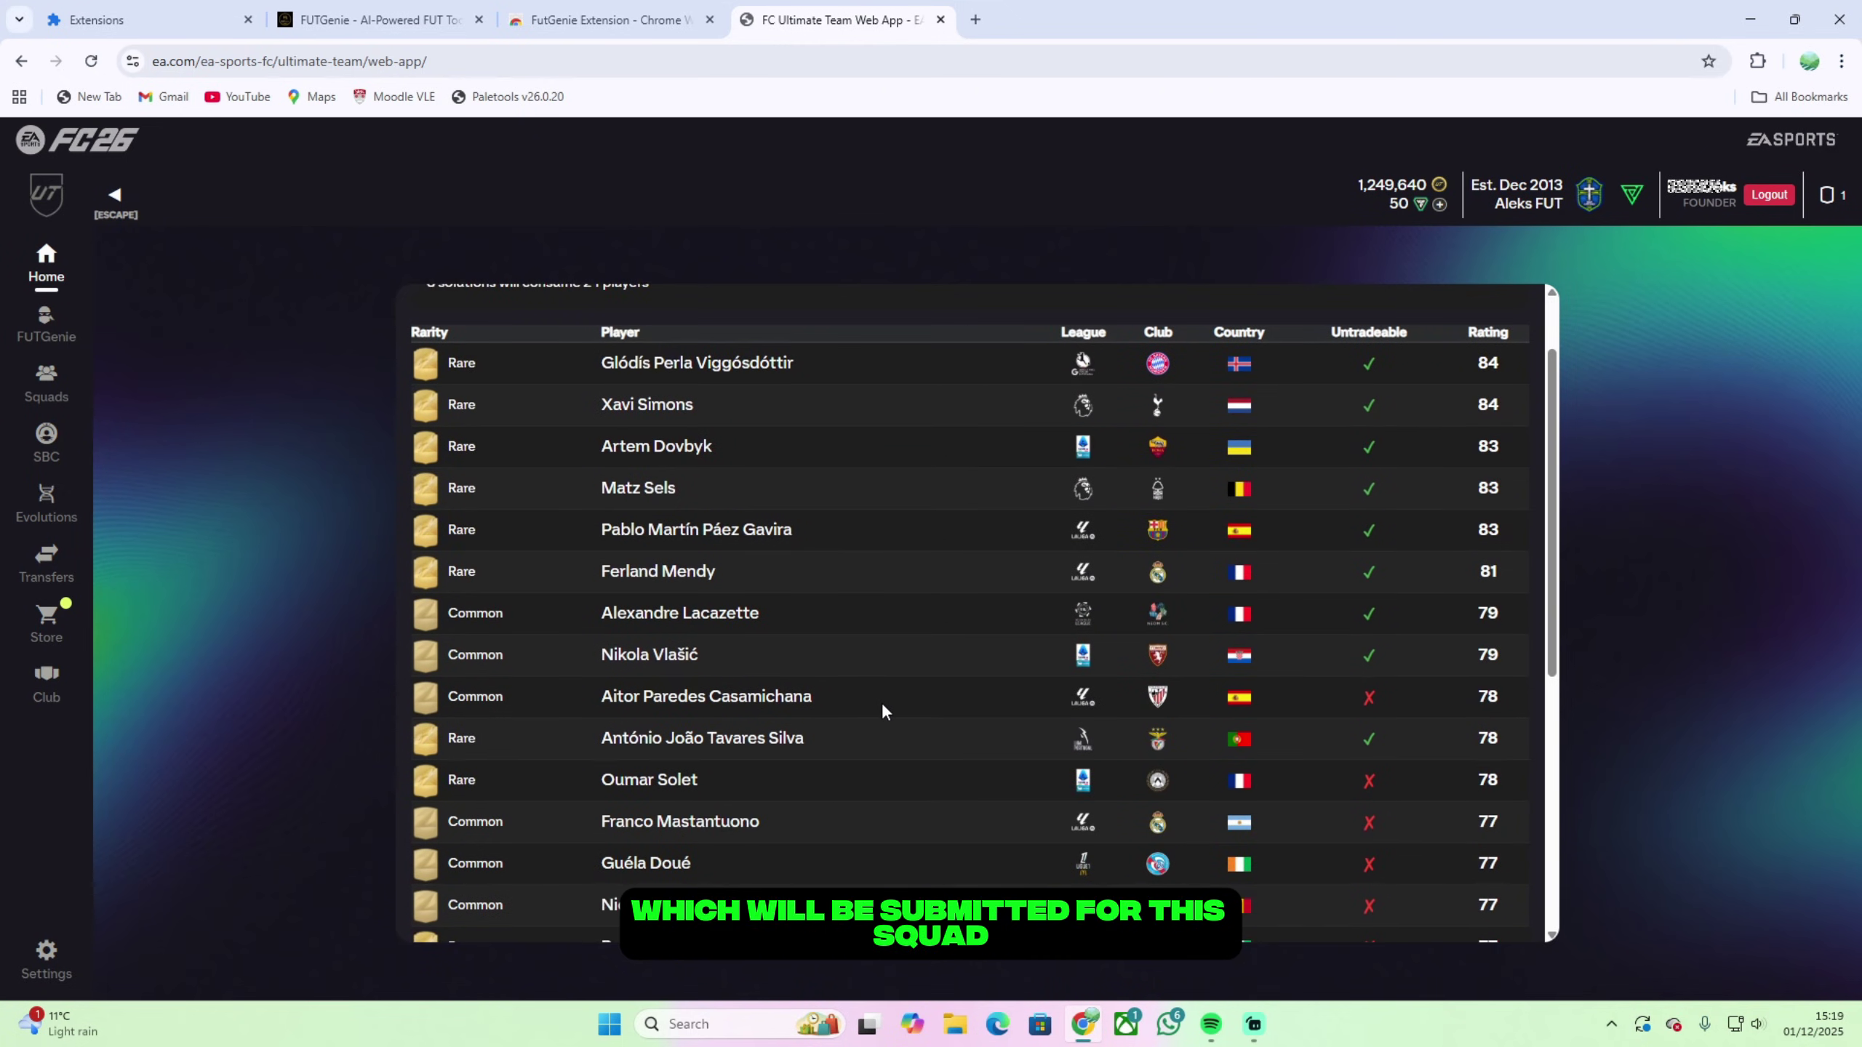
{"action": "scroll", "coordinate": [882, 701], "scroll_direction": "down", "scroll_amount": 3}
{"action": "scroll", "coordinate": [878, 711], "scroll_direction": "down", "scroll_amount": 2}
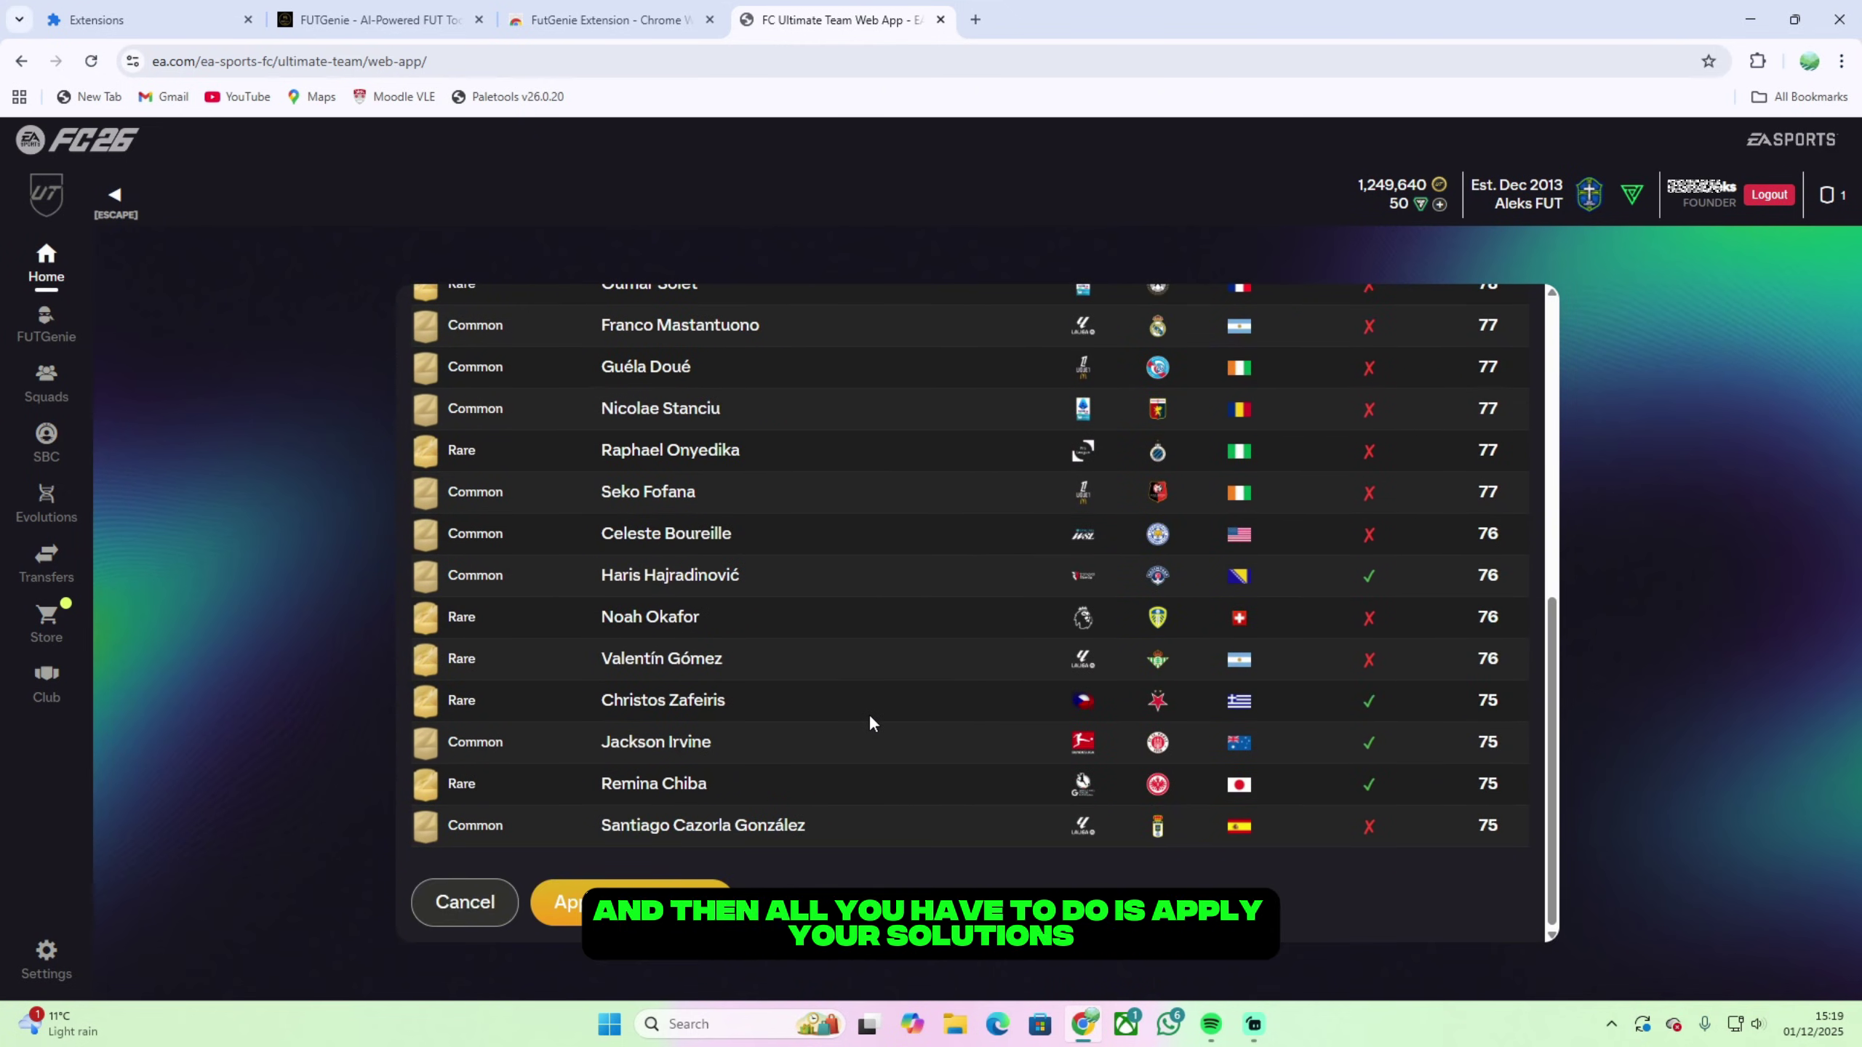
{"action": "scroll", "coordinate": [868, 713], "scroll_direction": "up", "scroll_amount": 4}
{"action": "scroll", "coordinate": [857, 701], "scroll_direction": "down", "scroll_amount": 4}
{"action": "scroll", "coordinate": [857, 704], "scroll_direction": "down", "scroll_amount": 1}
{"action": "scroll", "coordinate": [766, 710], "scroll_direction": "up", "scroll_amount": 3}
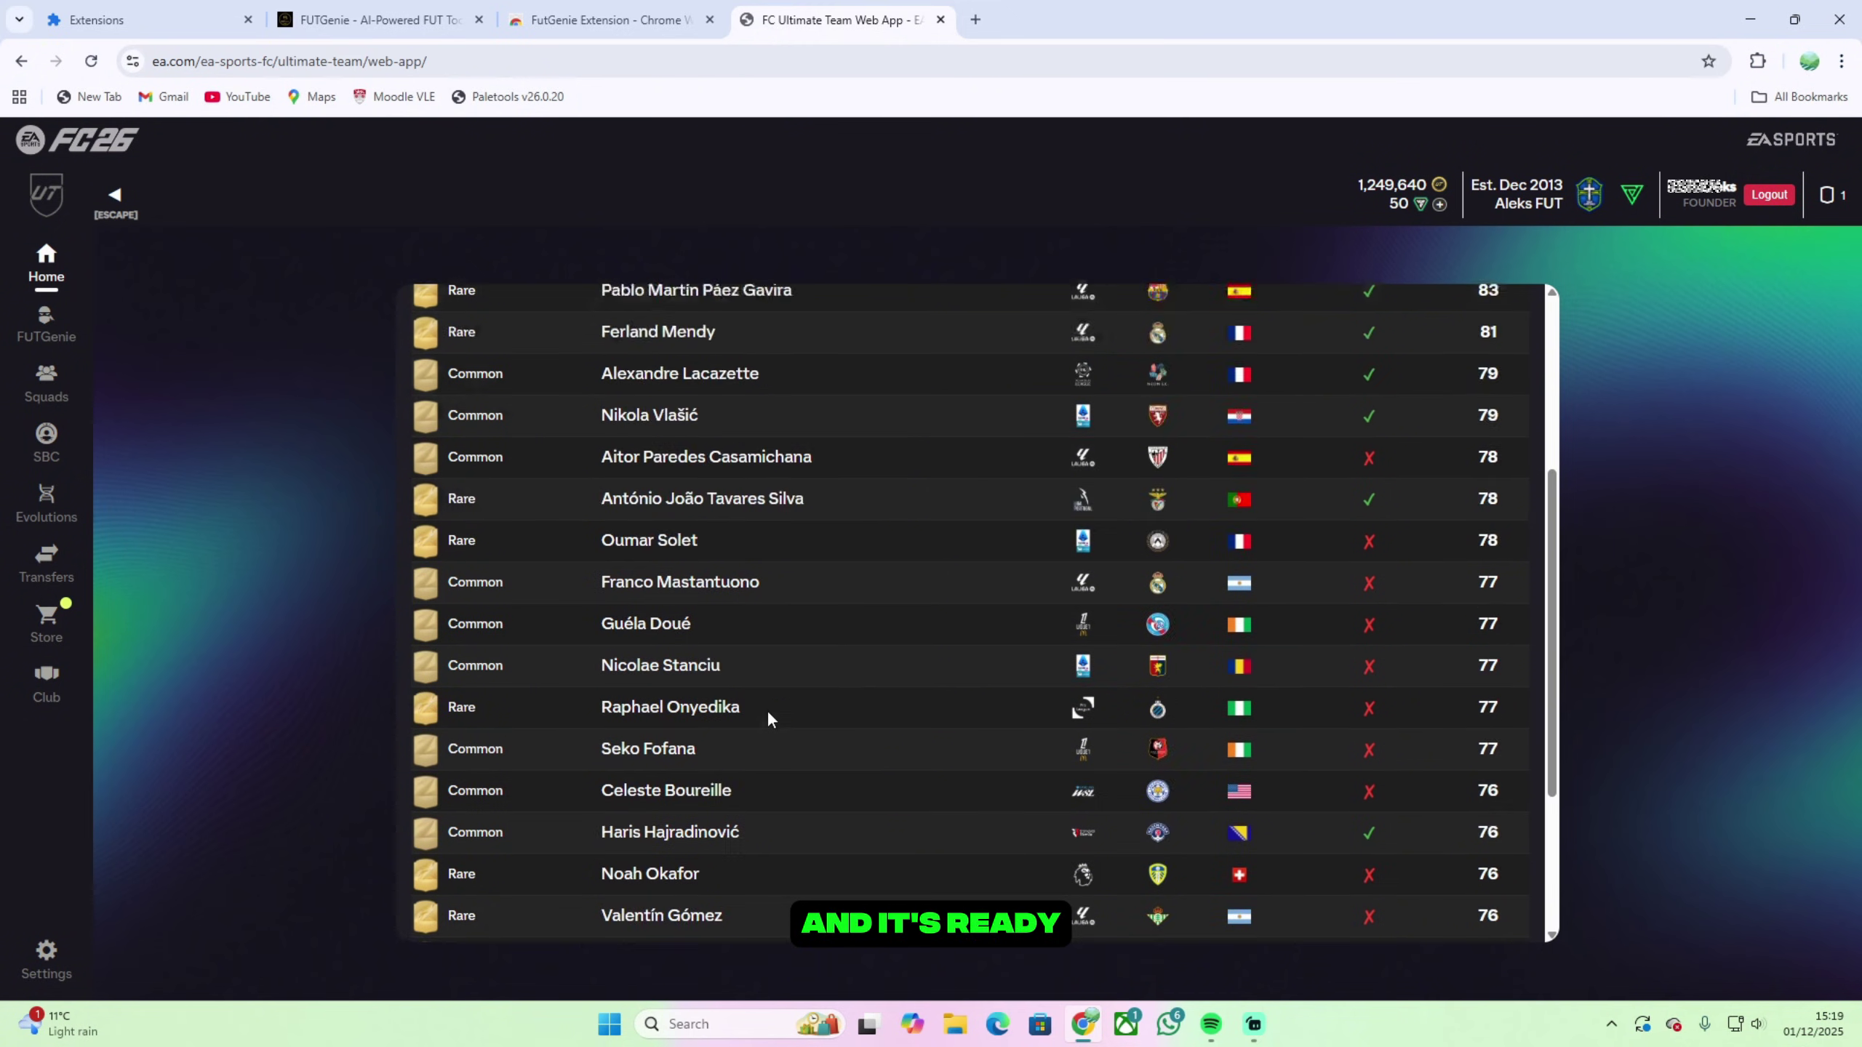
{"action": "scroll", "coordinate": [767, 710], "scroll_direction": "up", "scroll_amount": 3}
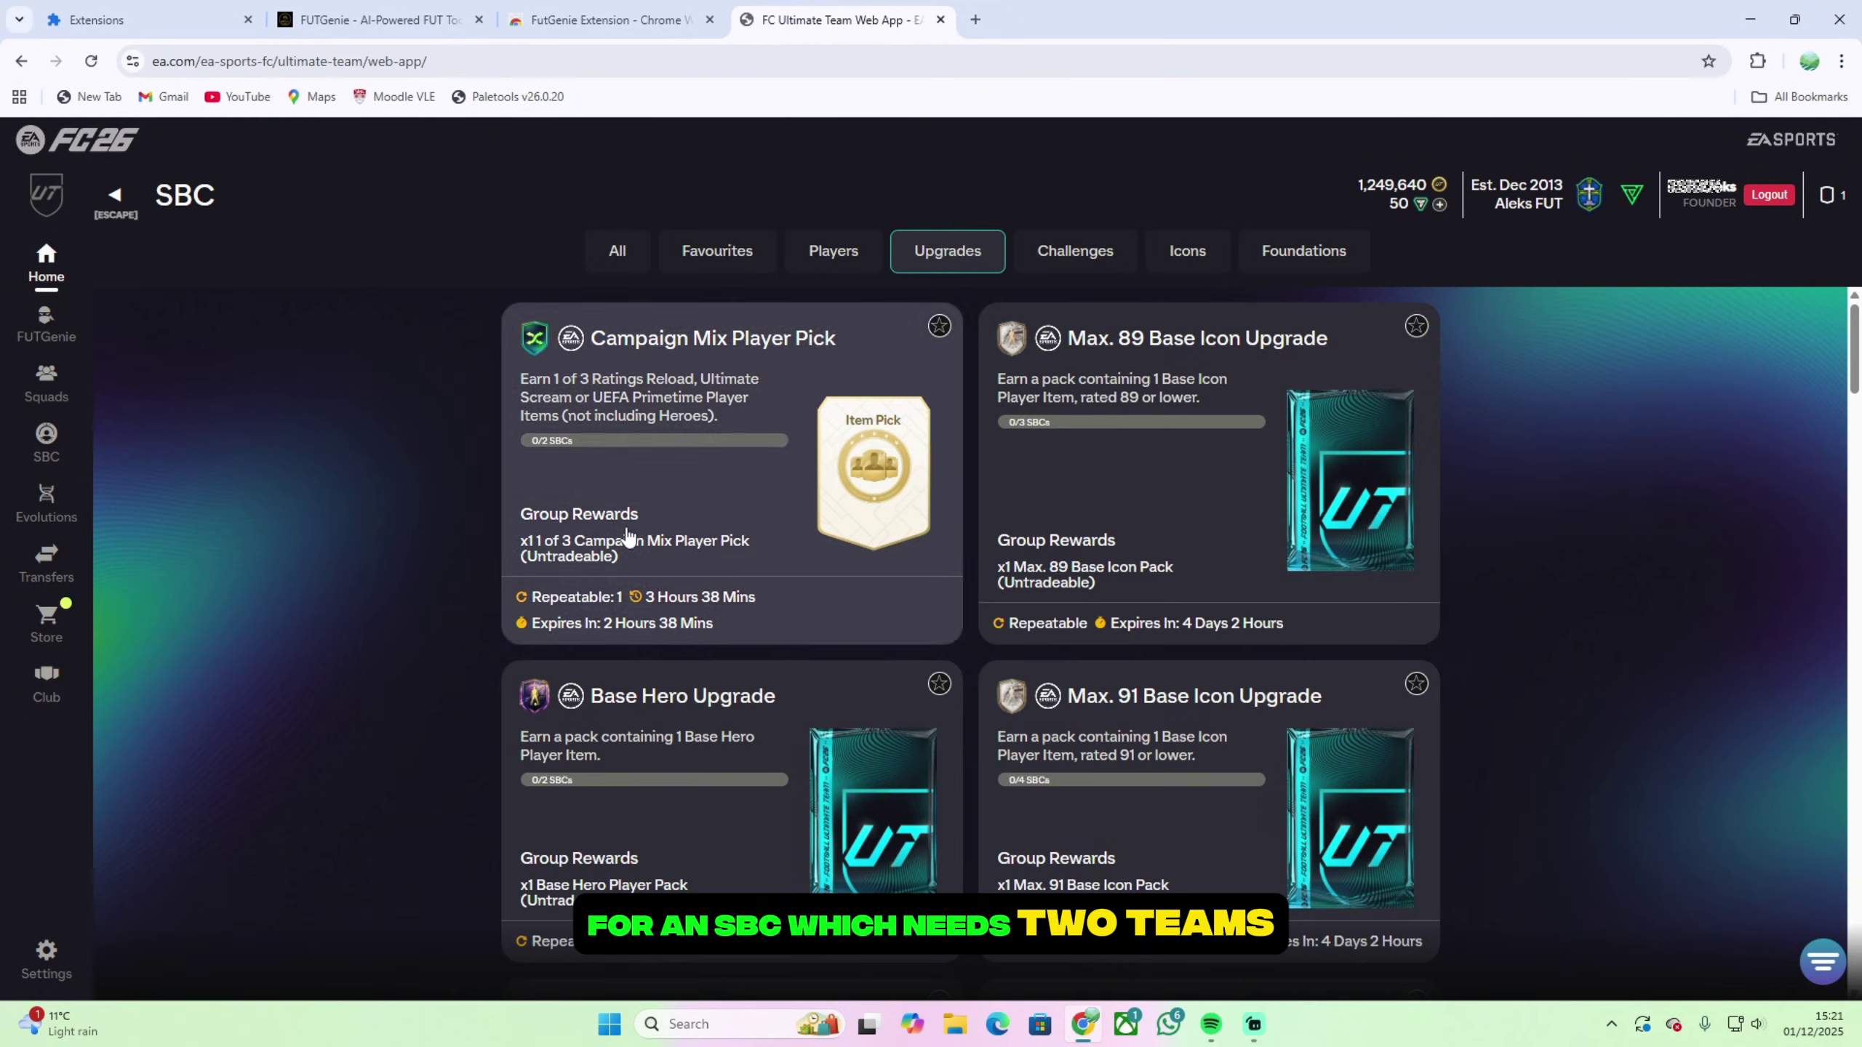
- Auto-complete the whole Campaign Mix Player Pick set with tradeable players allowed
{"action": "left_click", "coordinate": [626, 535]}
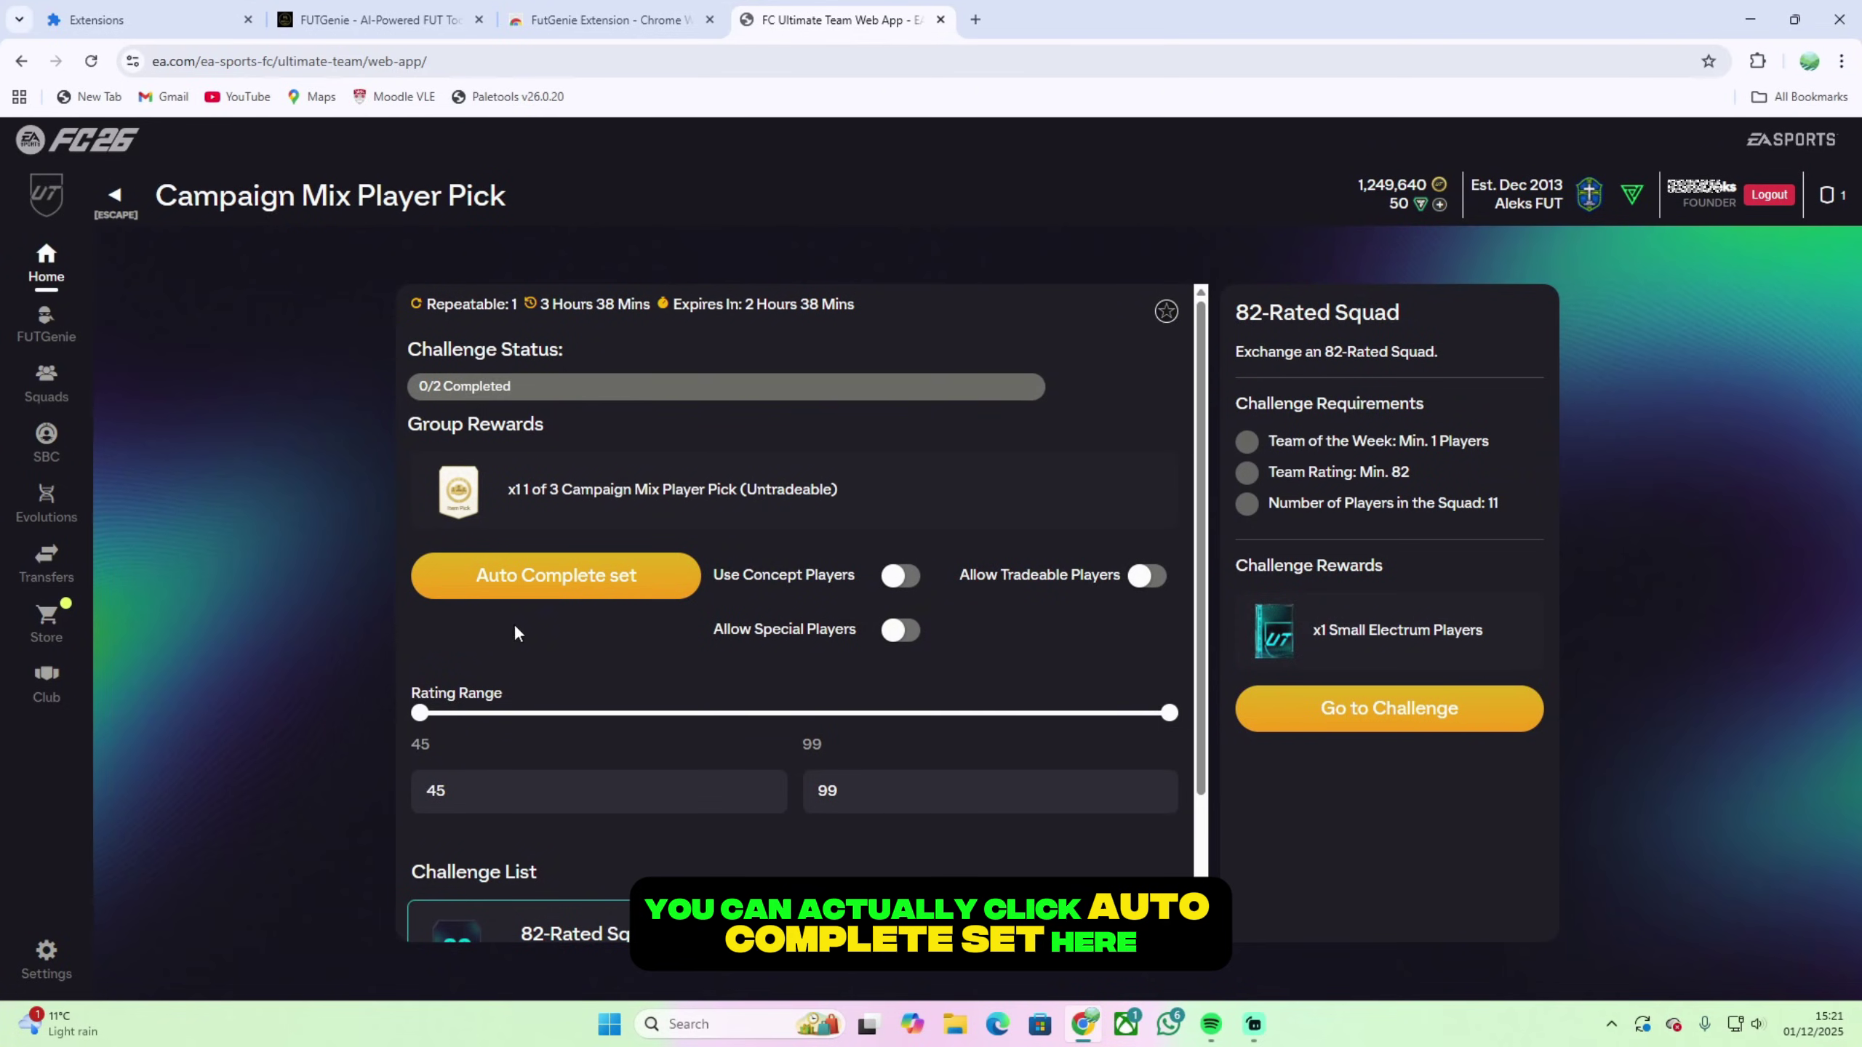
{"action": "left_click", "coordinate": [1146, 578]}
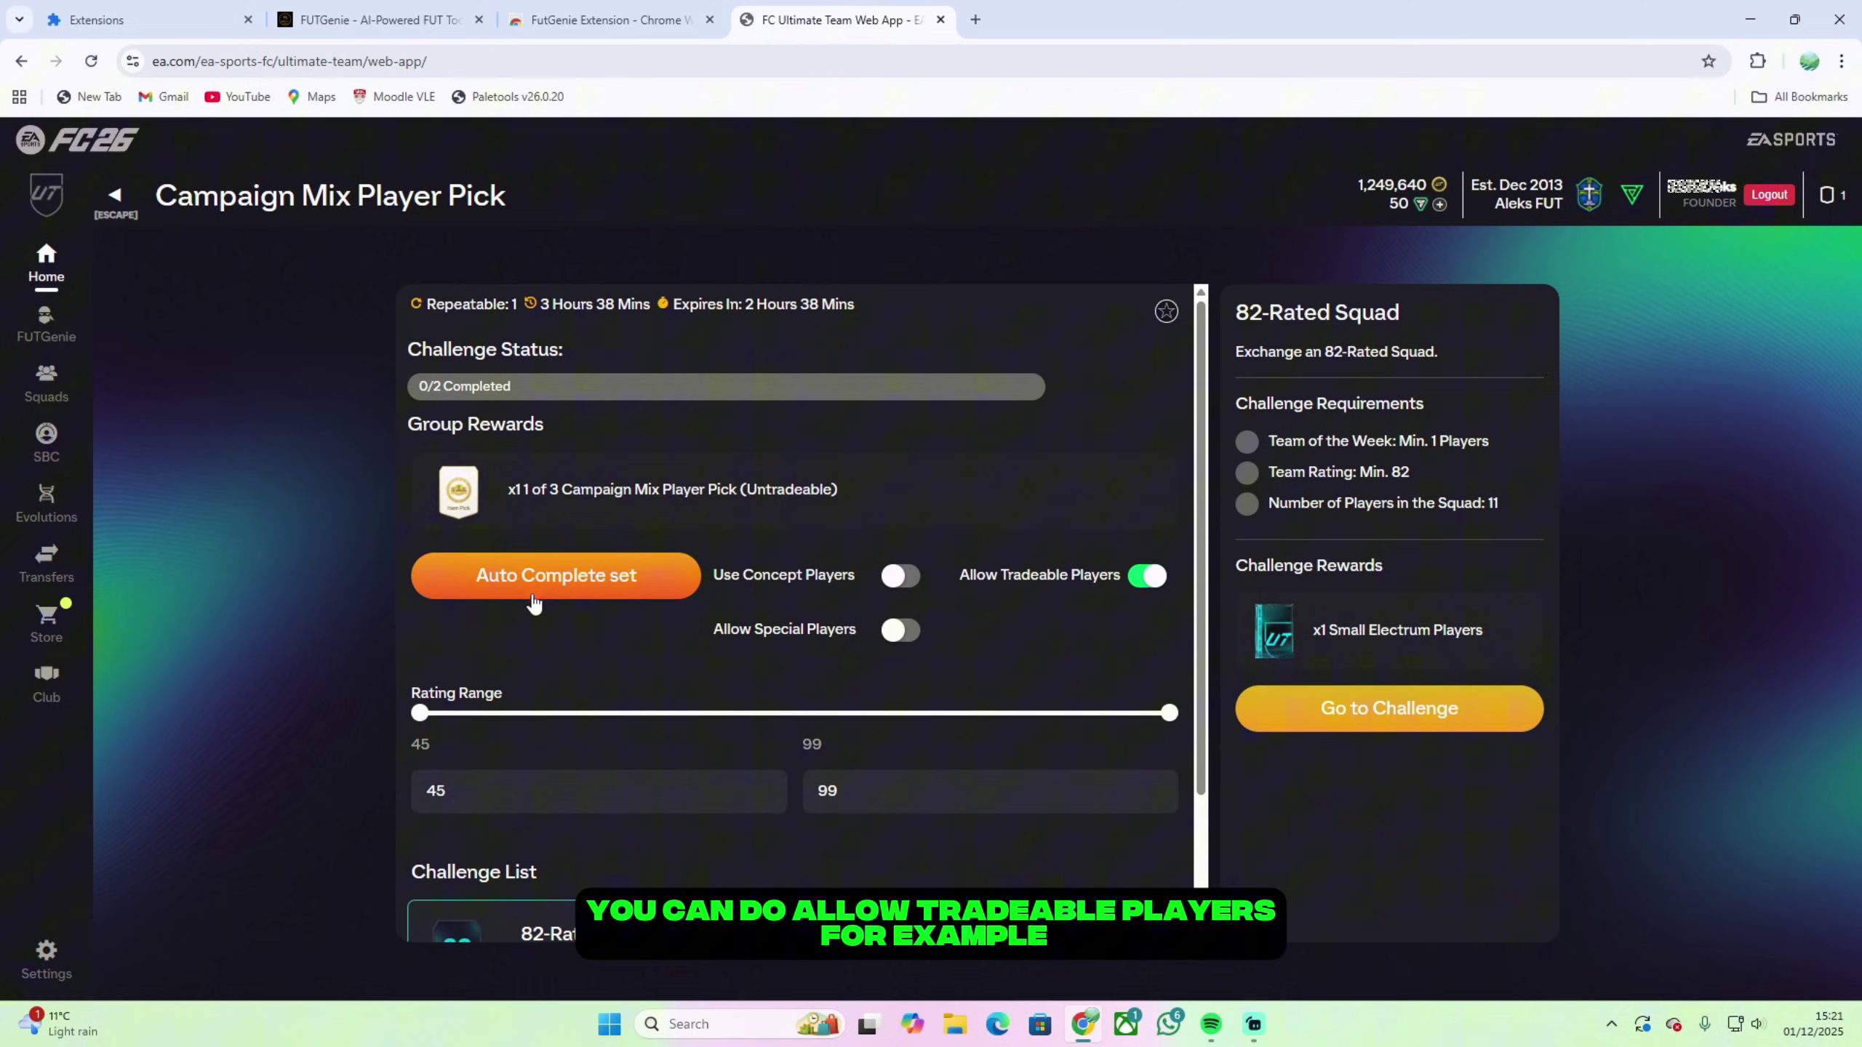
{"action": "left_click", "coordinate": [612, 582]}
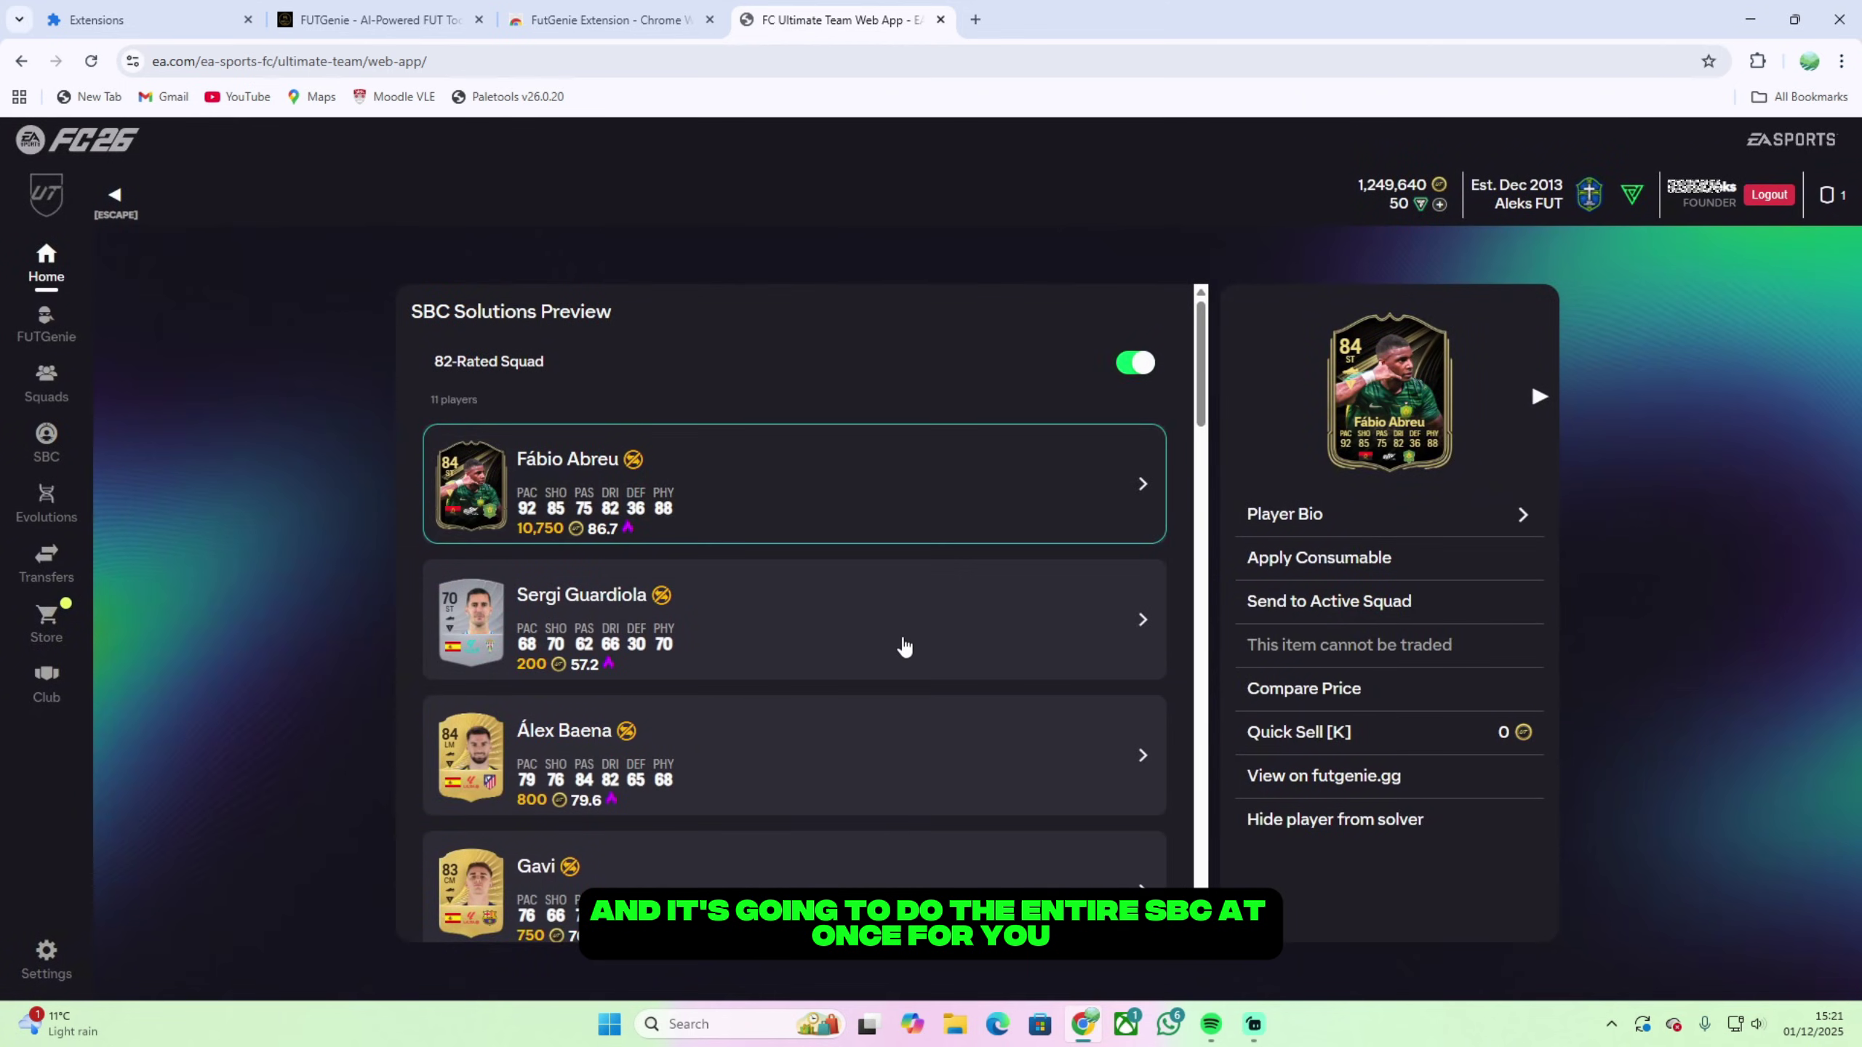
{"action": "scroll", "coordinate": [903, 640], "scroll_direction": "down", "scroll_amount": 5}
{"action": "scroll", "coordinate": [903, 641], "scroll_direction": "up", "scroll_amount": 4}
{"action": "scroll", "coordinate": [907, 637], "scroll_direction": "up", "scroll_amount": 1}
{"action": "scroll", "coordinate": [908, 636], "scroll_direction": "down", "scroll_amount": 5}
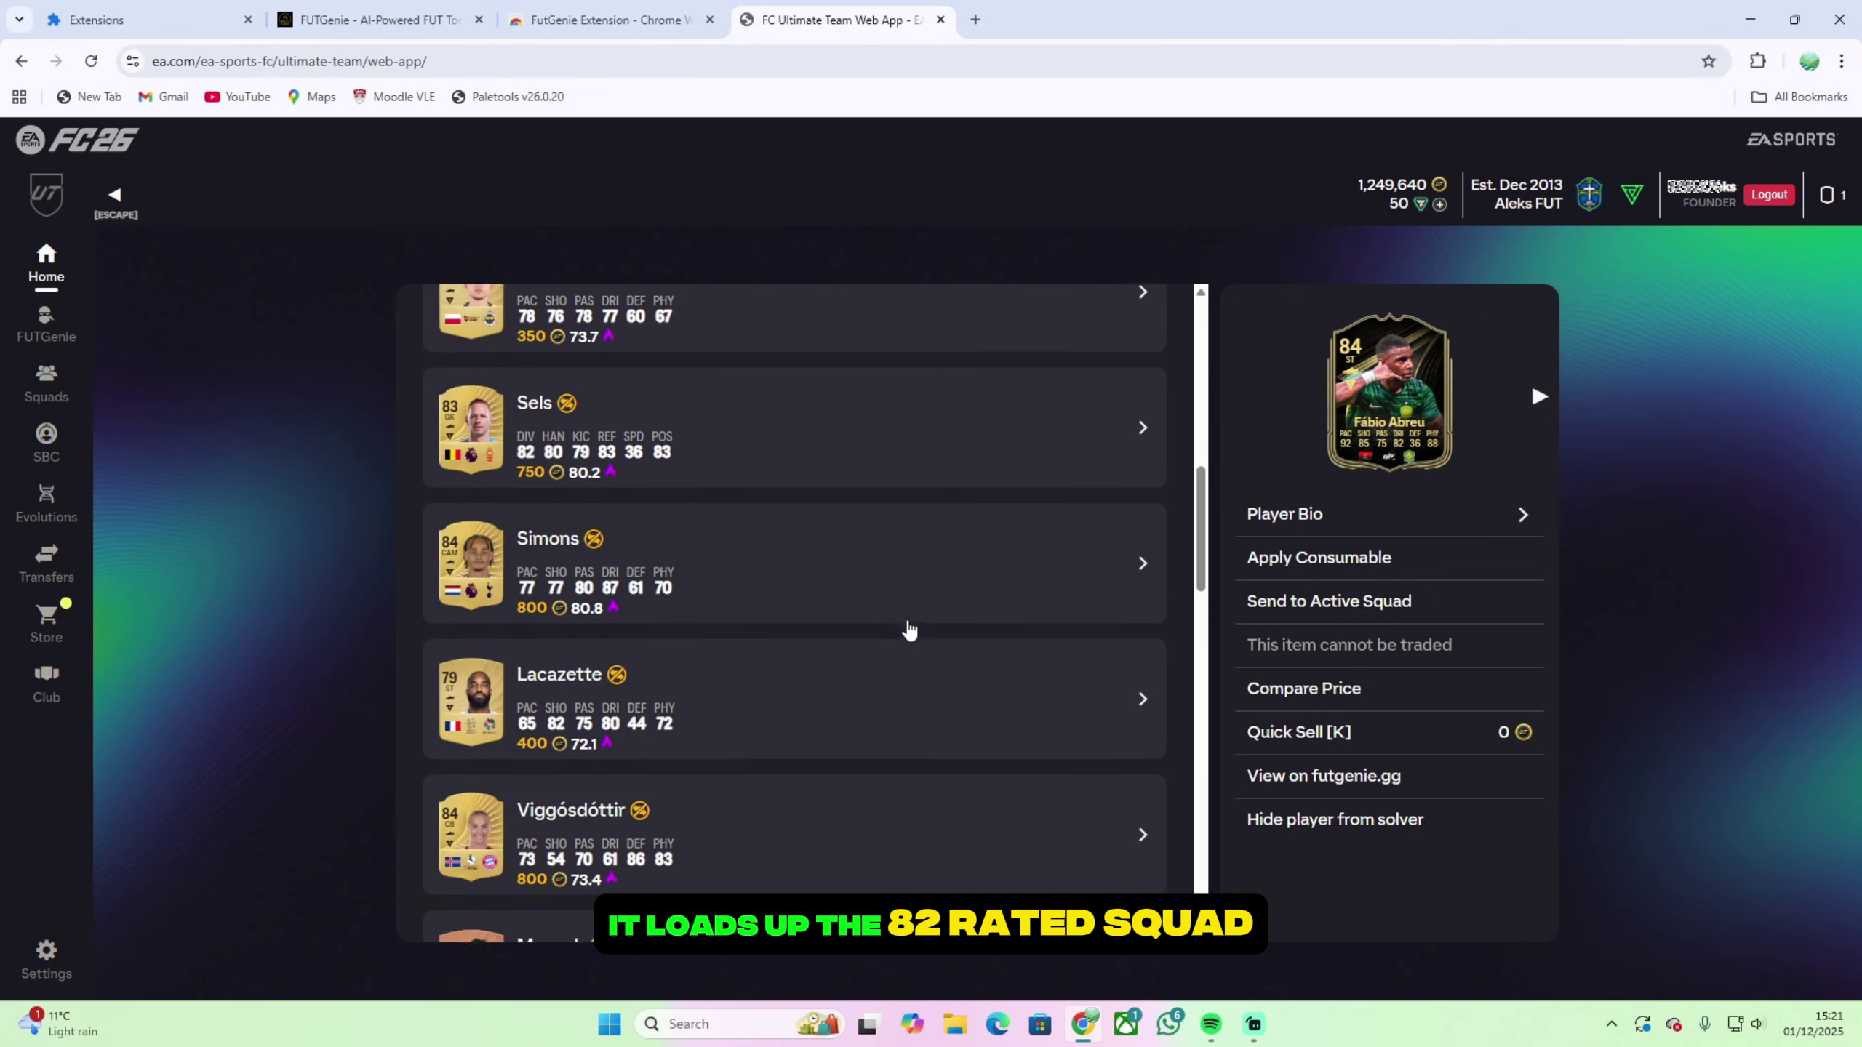
{"action": "scroll", "coordinate": [908, 636], "scroll_direction": "down", "scroll_amount": 3}
{"action": "scroll", "coordinate": [911, 622], "scroll_direction": "down", "scroll_amount": 3}
{"action": "scroll", "coordinate": [909, 611], "scroll_direction": "down", "scroll_amount": 3}
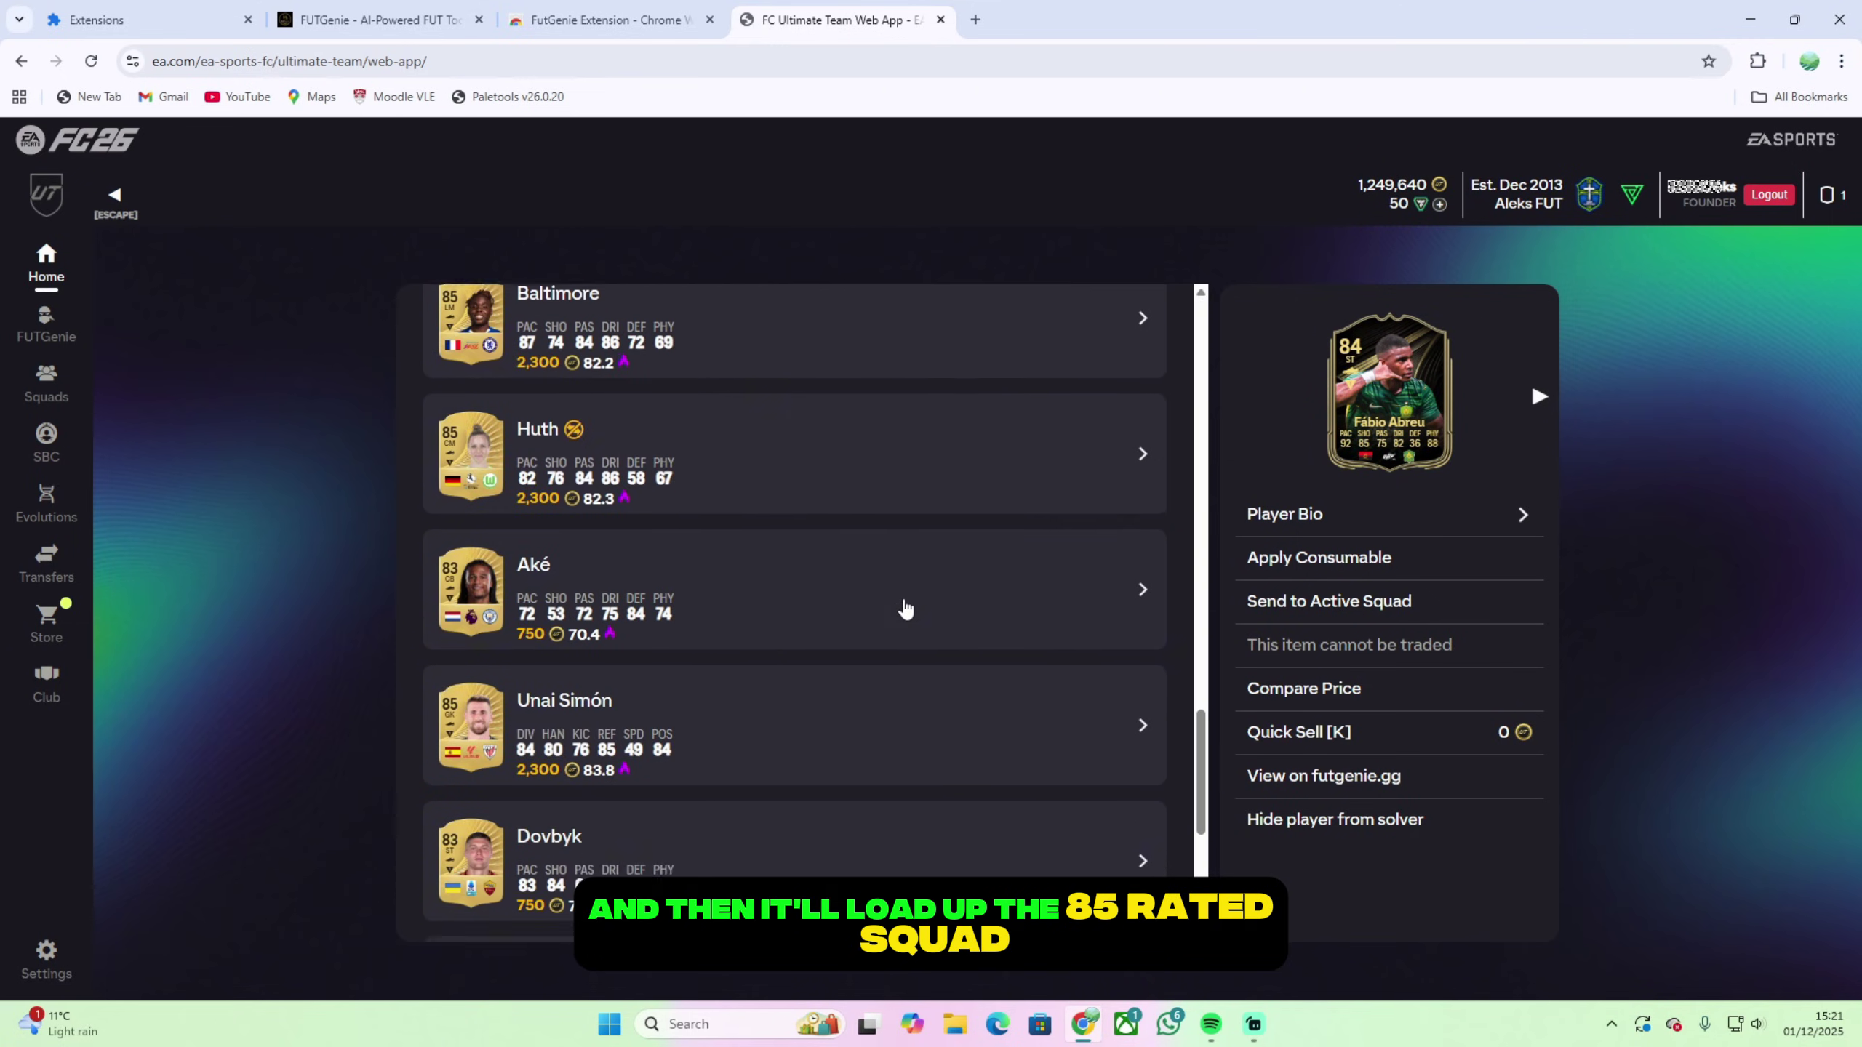
{"action": "scroll", "coordinate": [902, 604], "scroll_direction": "down", "scroll_amount": 4}
{"action": "scroll", "coordinate": [960, 785], "scroll_direction": "up", "scroll_amount": 4}
{"action": "scroll", "coordinate": [923, 732], "scroll_direction": "up", "scroll_amount": 4}
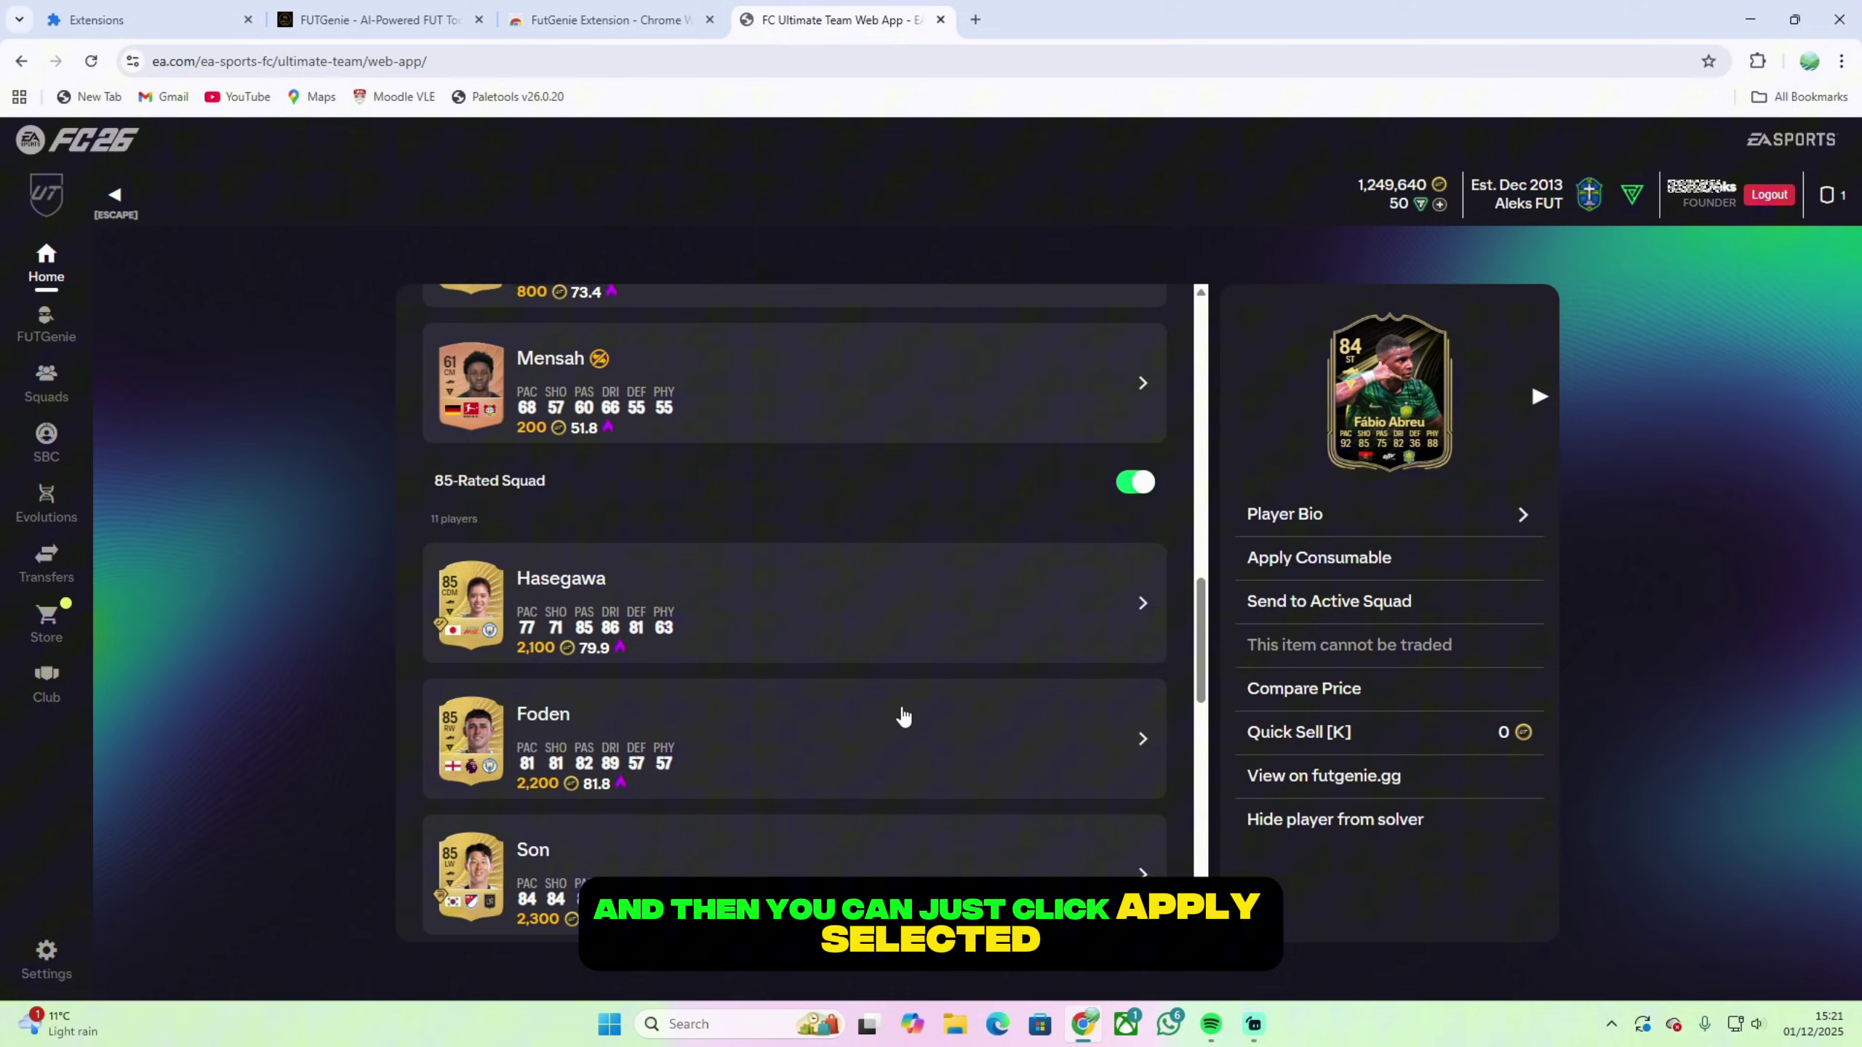
{"action": "scroll", "coordinate": [899, 715], "scroll_direction": "up", "scroll_amount": 3}
{"action": "scroll", "coordinate": [890, 709], "scroll_direction": "up", "scroll_amount": 3}
{"action": "scroll", "coordinate": [880, 693], "scroll_direction": "up", "scroll_amount": 3}
{"action": "scroll", "coordinate": [878, 685], "scroll_direction": "down", "scroll_amount": 8}
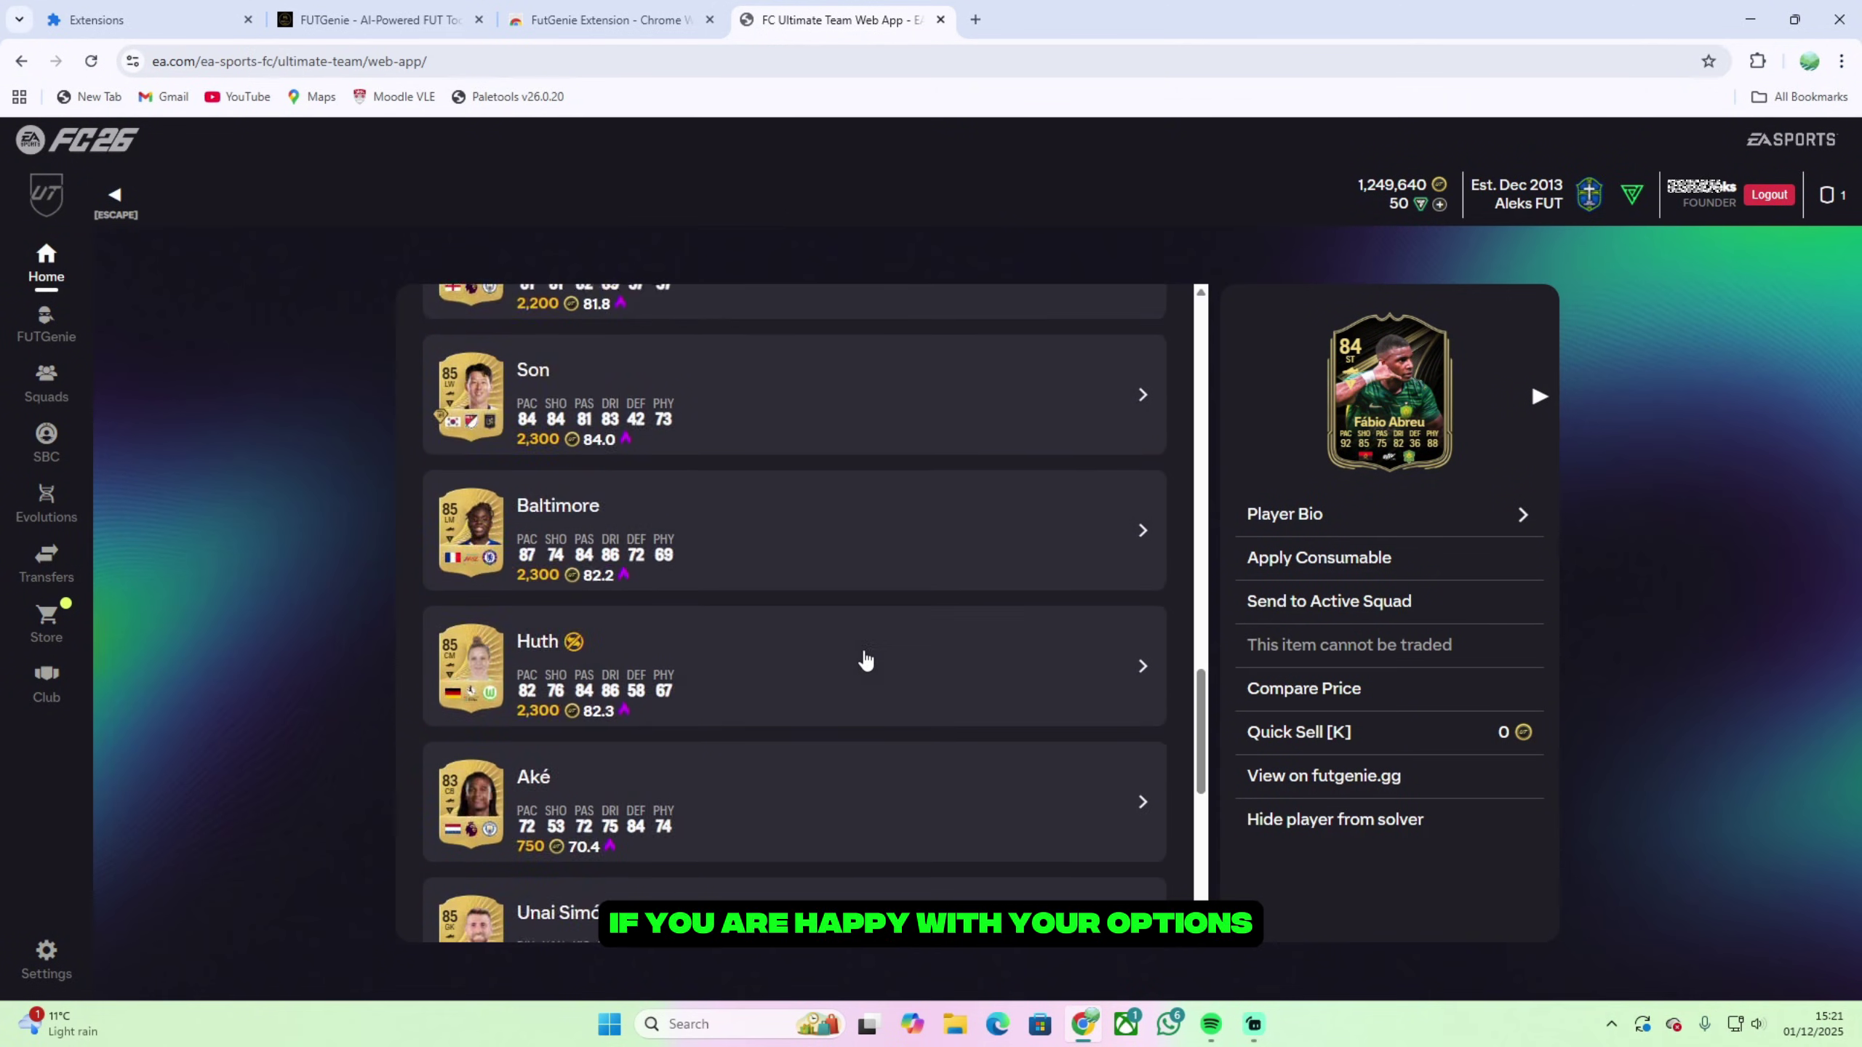
{"action": "scroll", "coordinate": [864, 652], "scroll_direction": "down", "scroll_amount": 2}
{"action": "scroll", "coordinate": [844, 637], "scroll_direction": "down", "scroll_amount": 3}
{"action": "scroll", "coordinate": [829, 628], "scroll_direction": "up", "scroll_amount": 3}
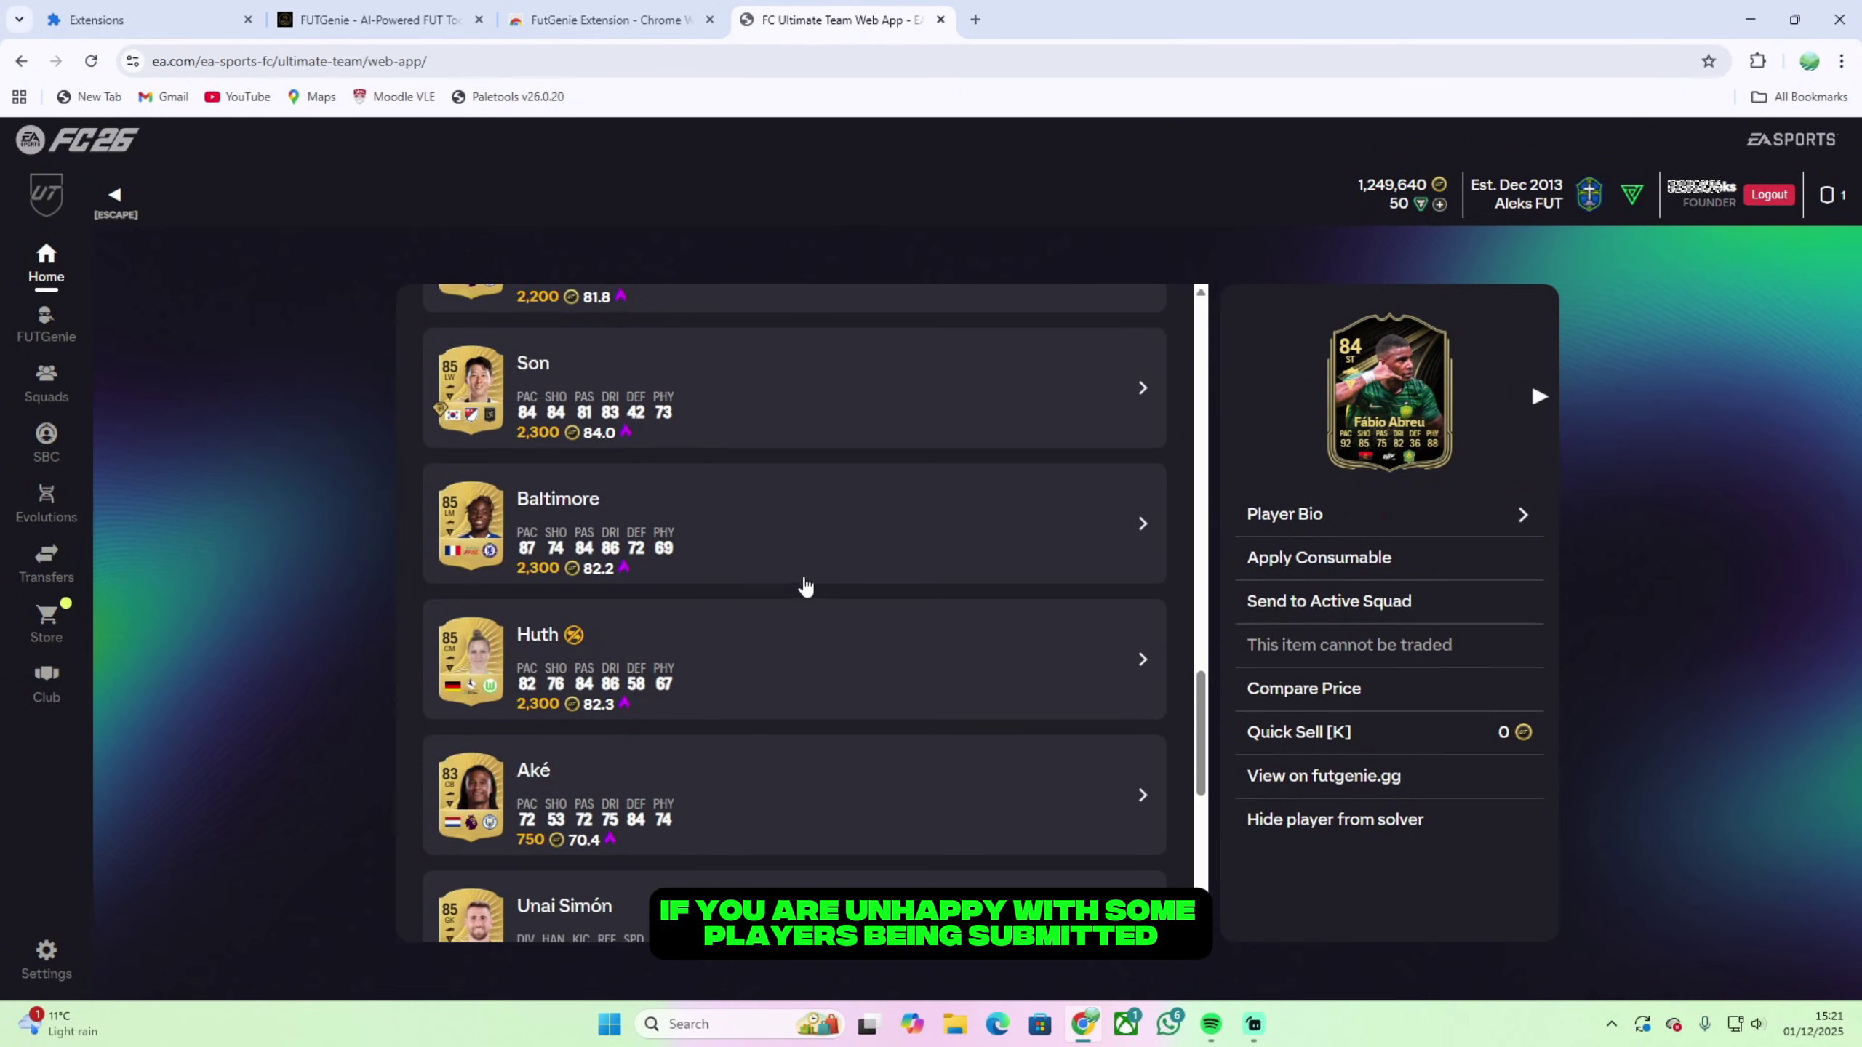
{"action": "scroll", "coordinate": [801, 589], "scroll_direction": "up", "scroll_amount": 3}
- Hide Foden from the SBC solver, then quick-open the gold players pack from the Store
{"action": "left_click", "coordinate": [798, 783]}
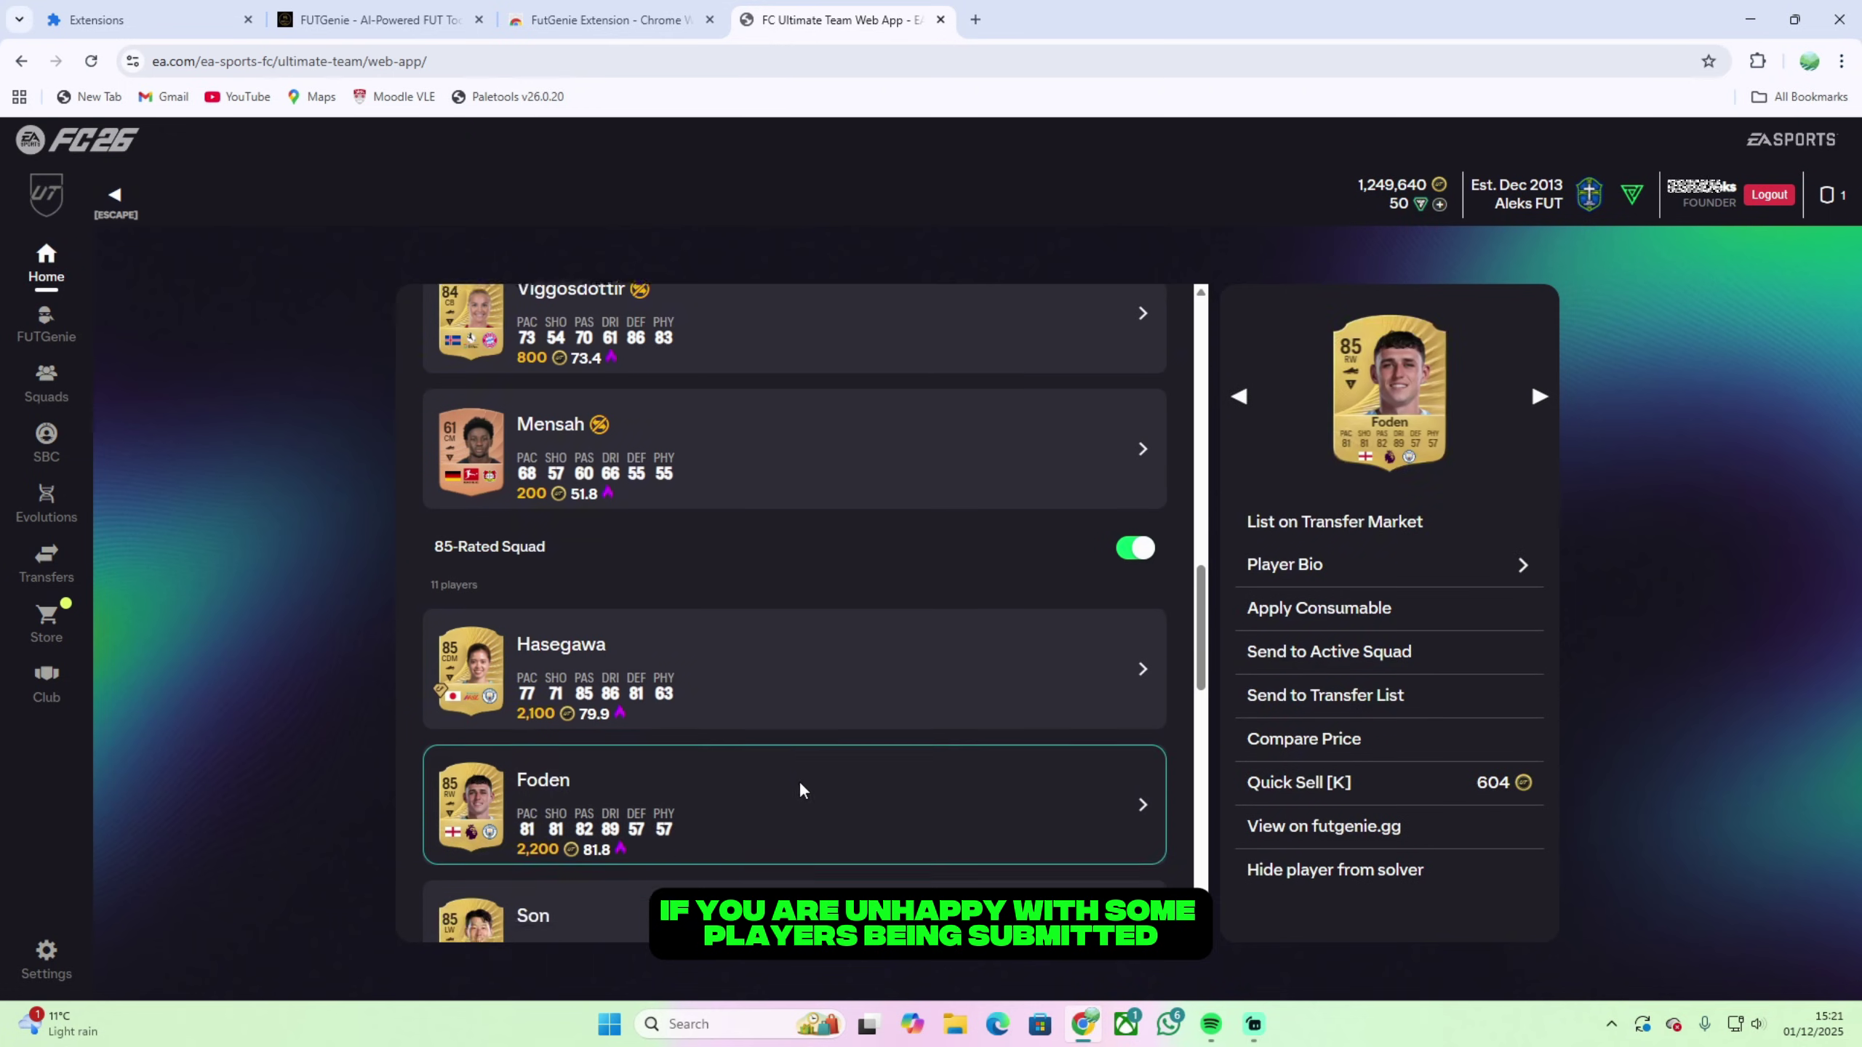
{"action": "scroll", "coordinate": [829, 698], "scroll_direction": "down", "scroll_amount": 2}
{"action": "scroll", "coordinate": [860, 618], "scroll_direction": "down", "scroll_amount": 2}
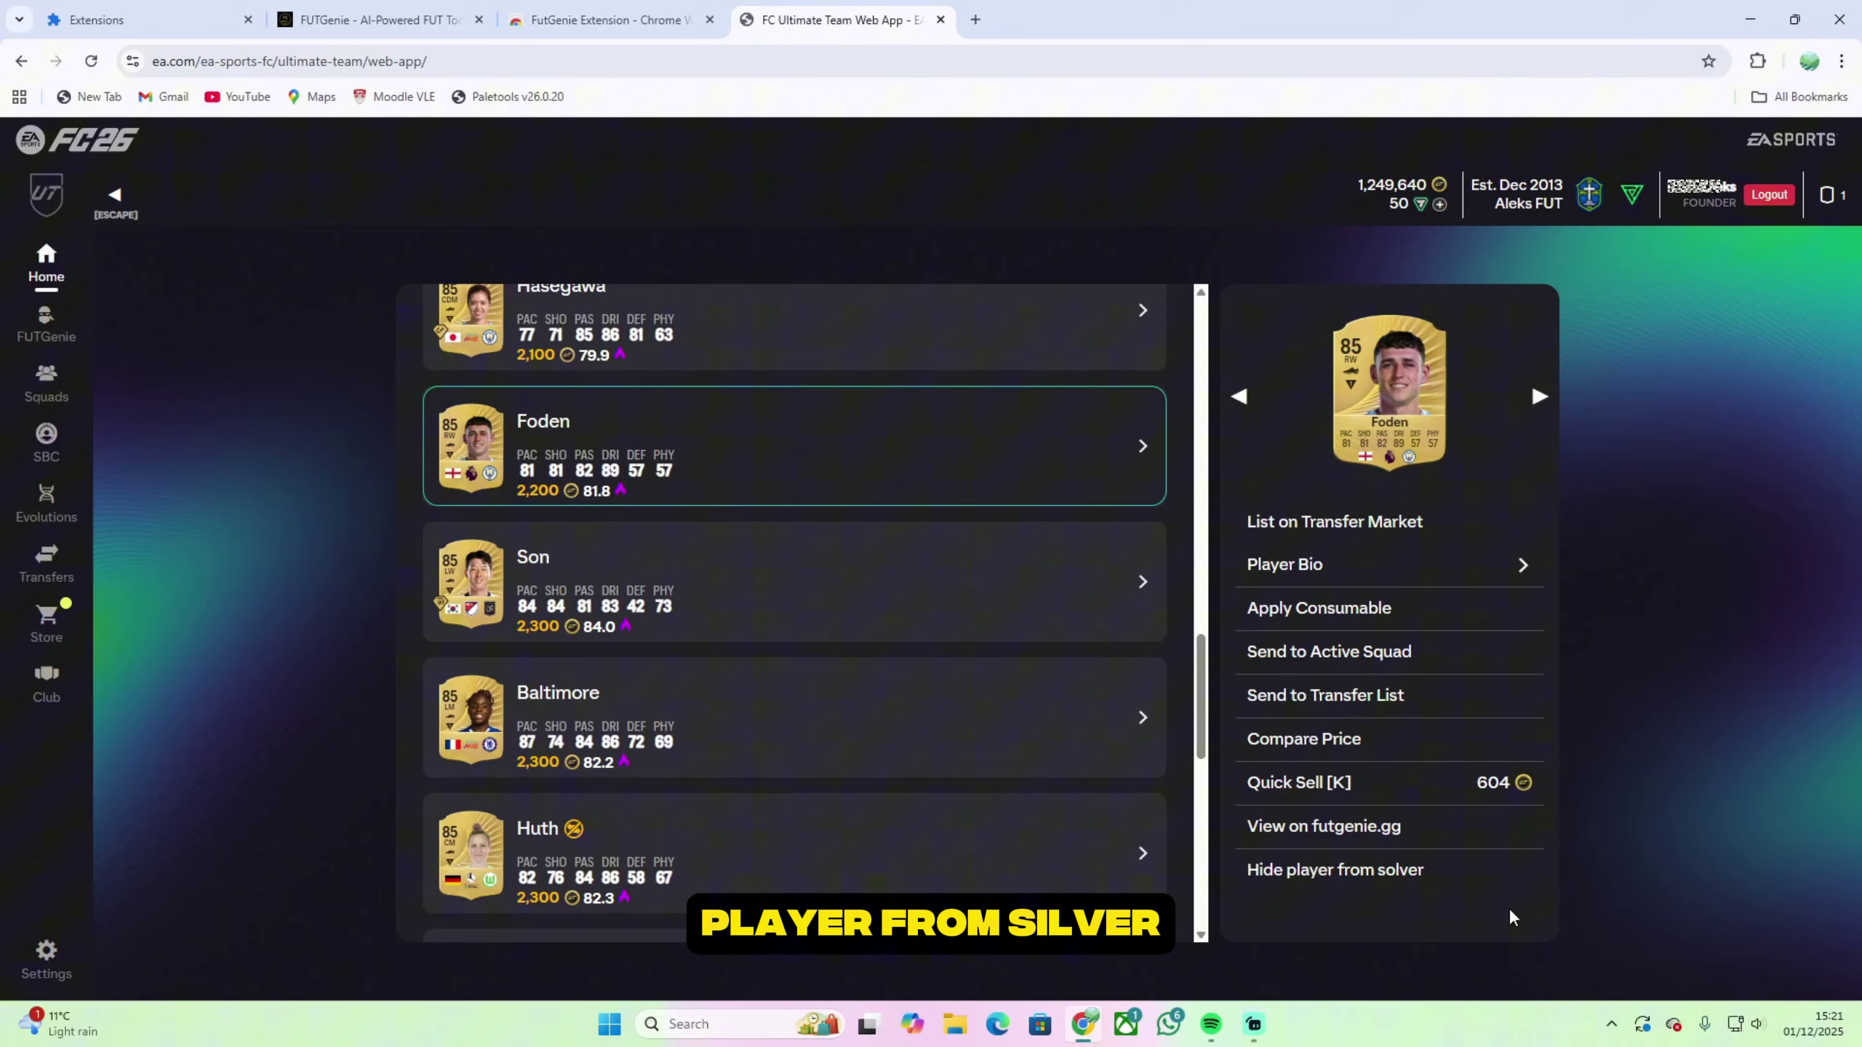
{"action": "left_click", "coordinate": [1352, 873]}
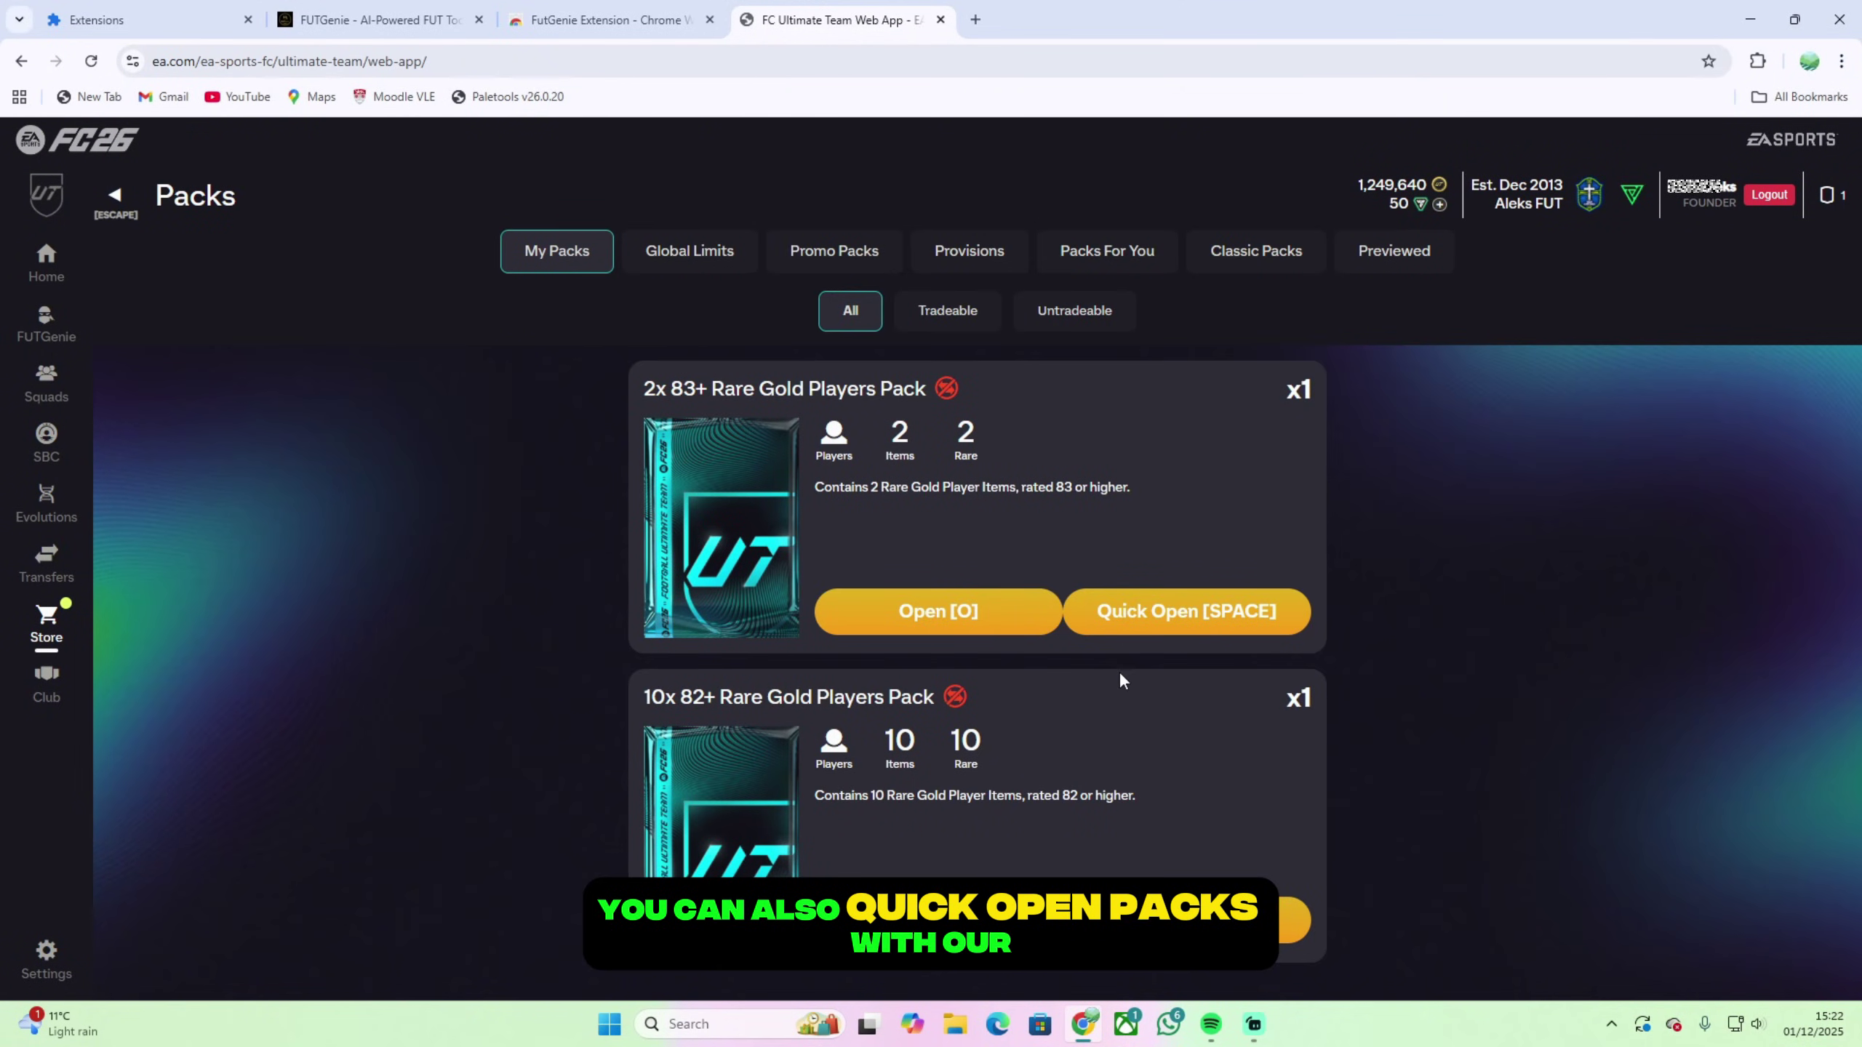
{"action": "left_click", "coordinate": [1174, 617]}
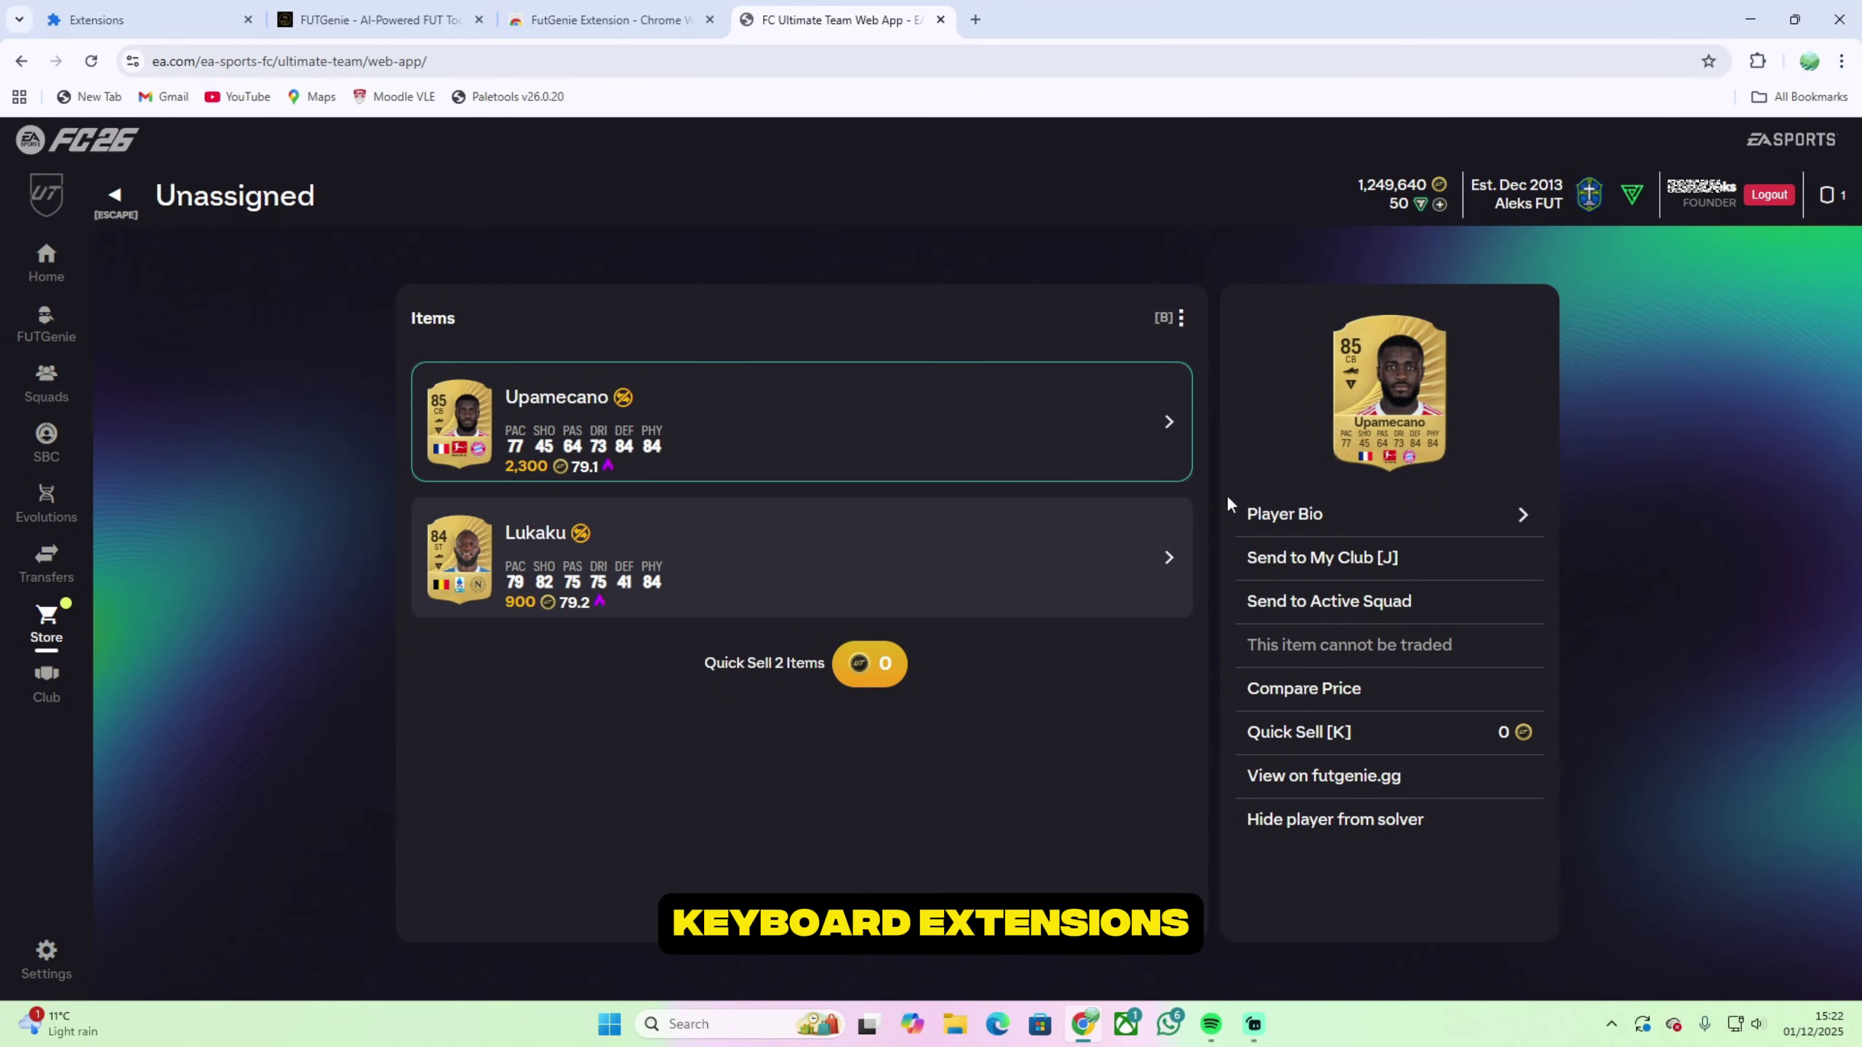
{"action": "left_click", "coordinate": [1181, 319]}
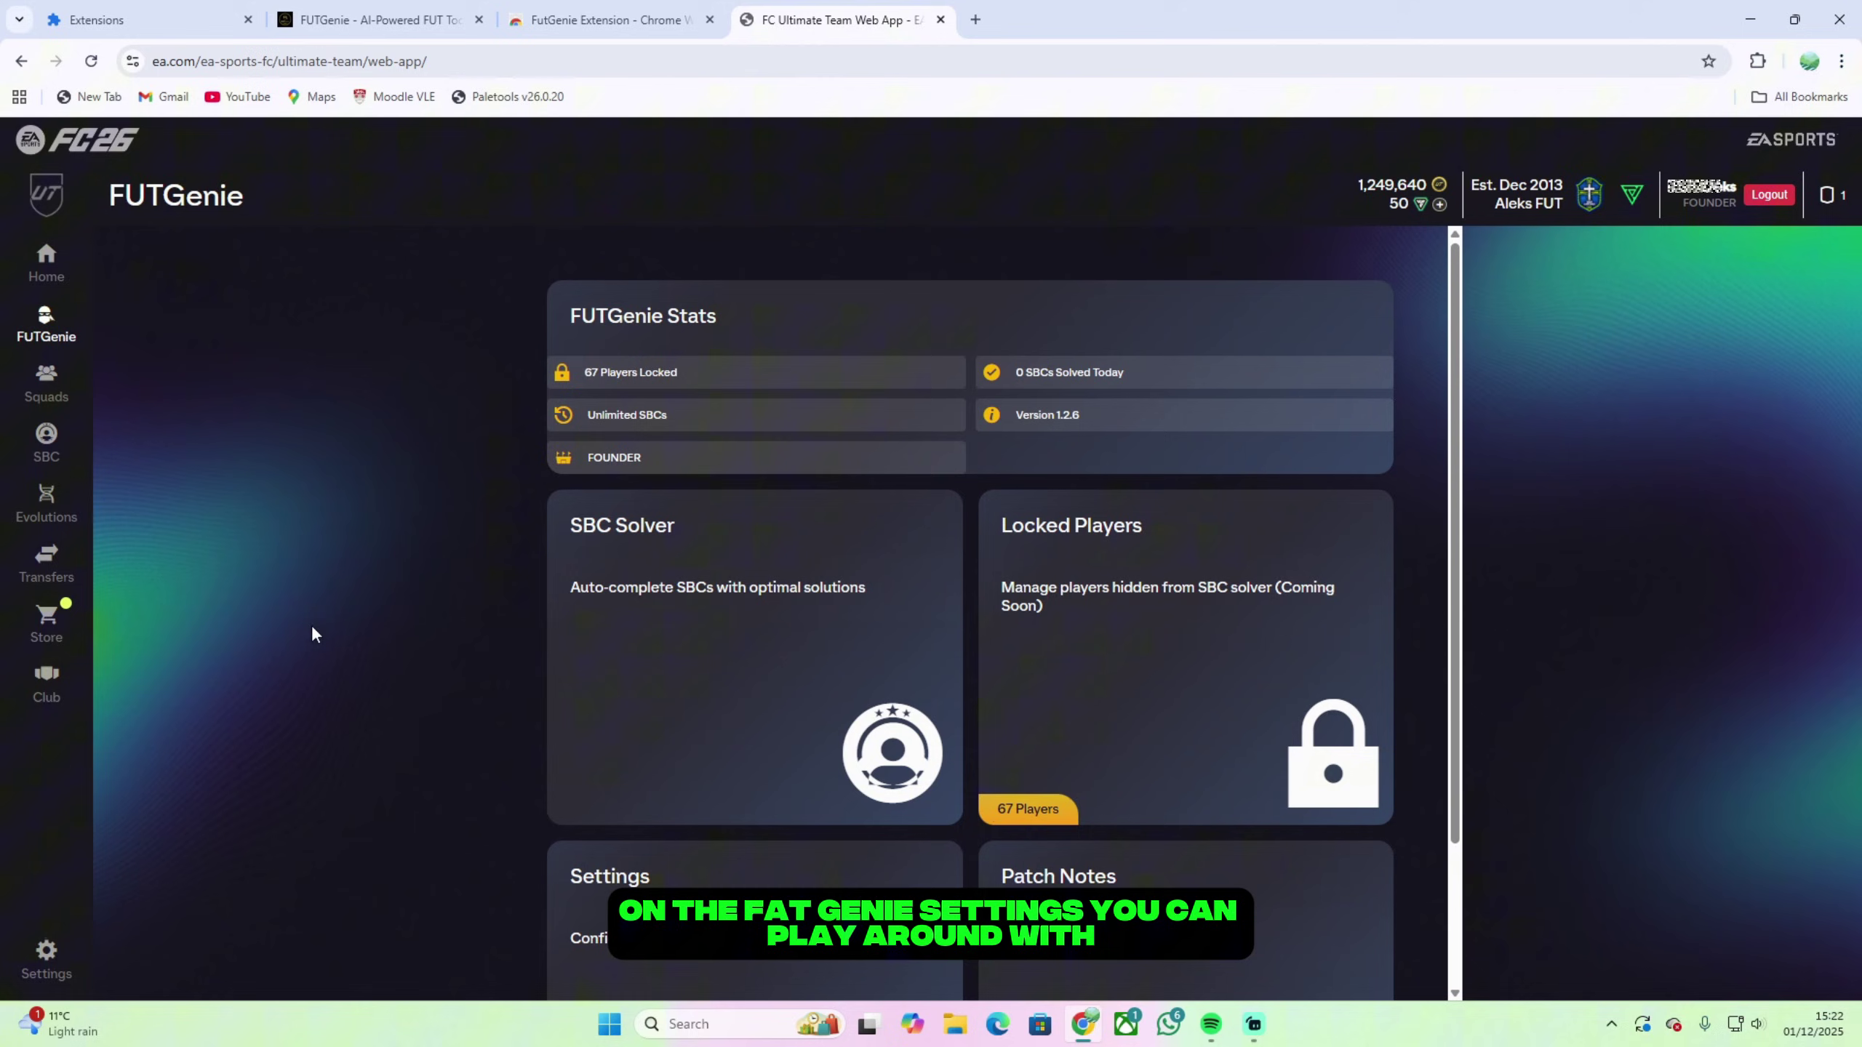
{"action": "scroll", "coordinate": [582, 686], "scroll_direction": "down", "scroll_amount": 2}
{"action": "scroll", "coordinate": [776, 429], "scroll_direction": "up", "scroll_amount": 2}
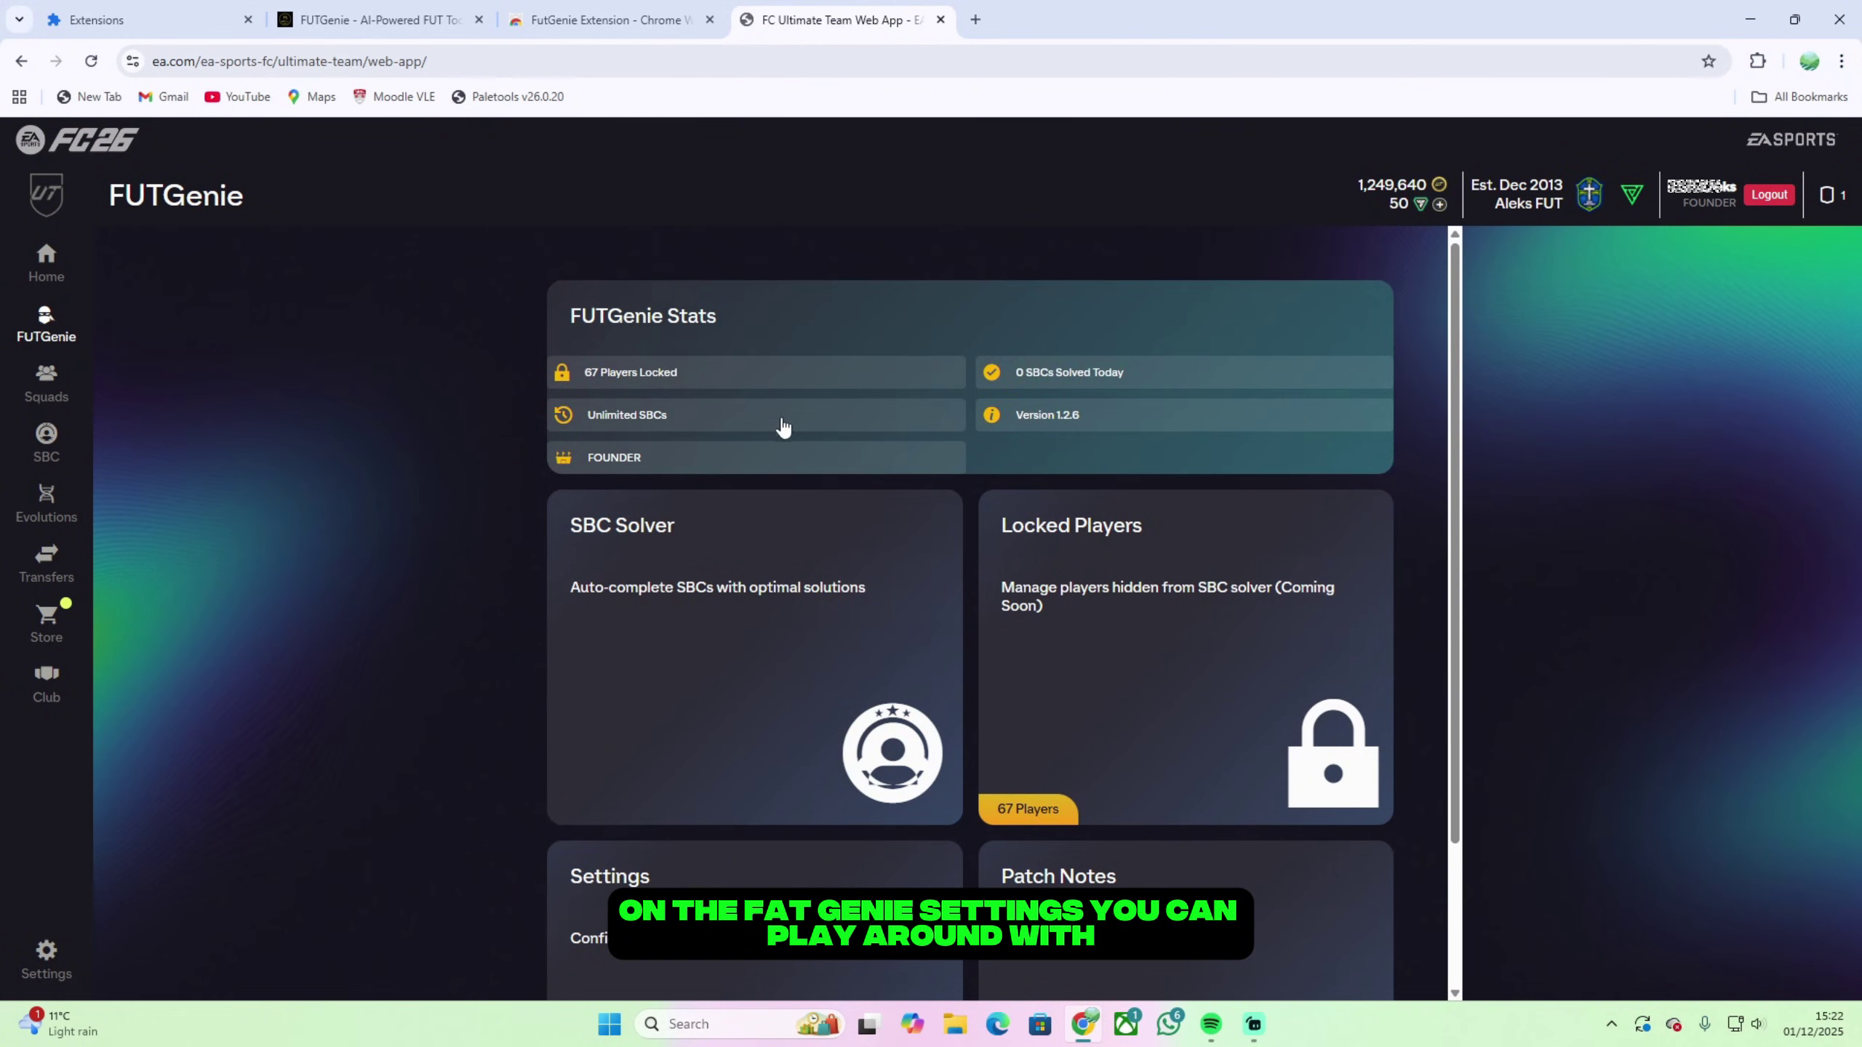
{"action": "scroll", "coordinate": [727, 608], "scroll_direction": "down", "scroll_amount": 2}
- Open FUTGenie Settings listing keyboard shortcut groups and price-display toggles
{"action": "left_click", "coordinate": [737, 759]}
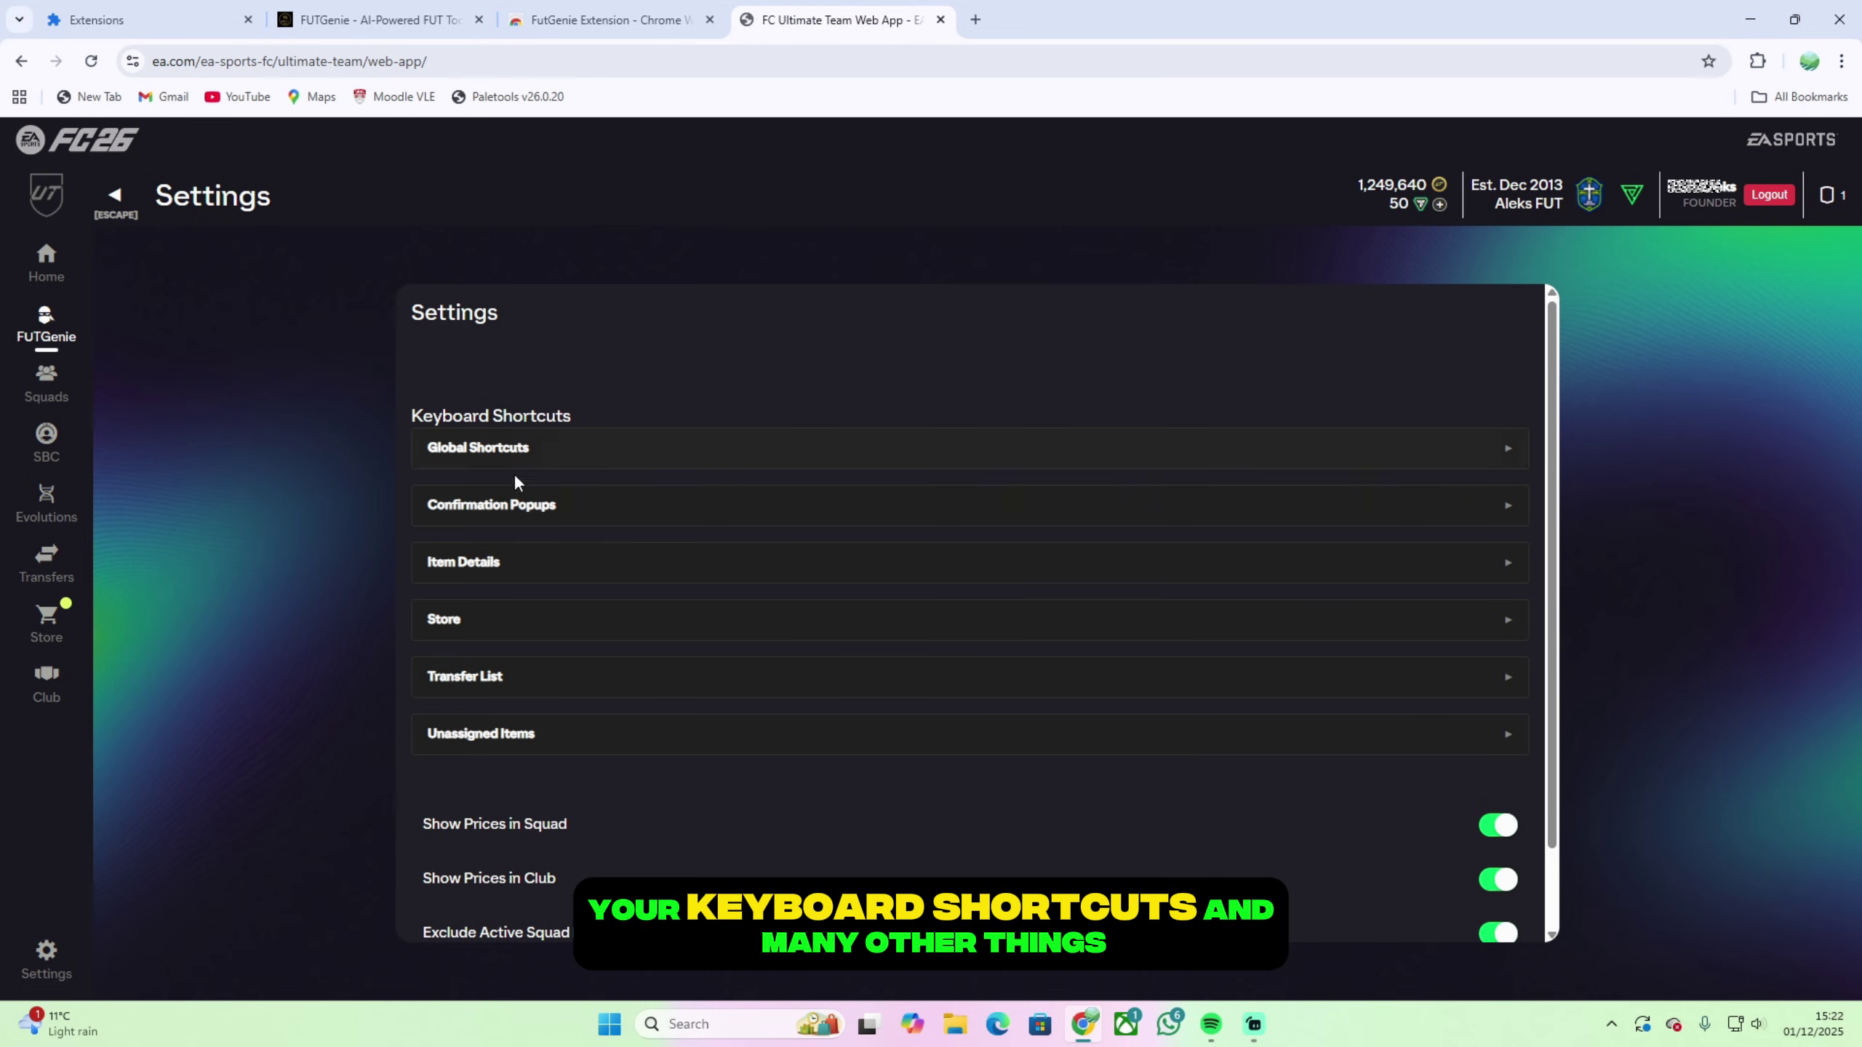
{"action": "scroll", "coordinate": [608, 574], "scroll_direction": "down", "scroll_amount": 1}
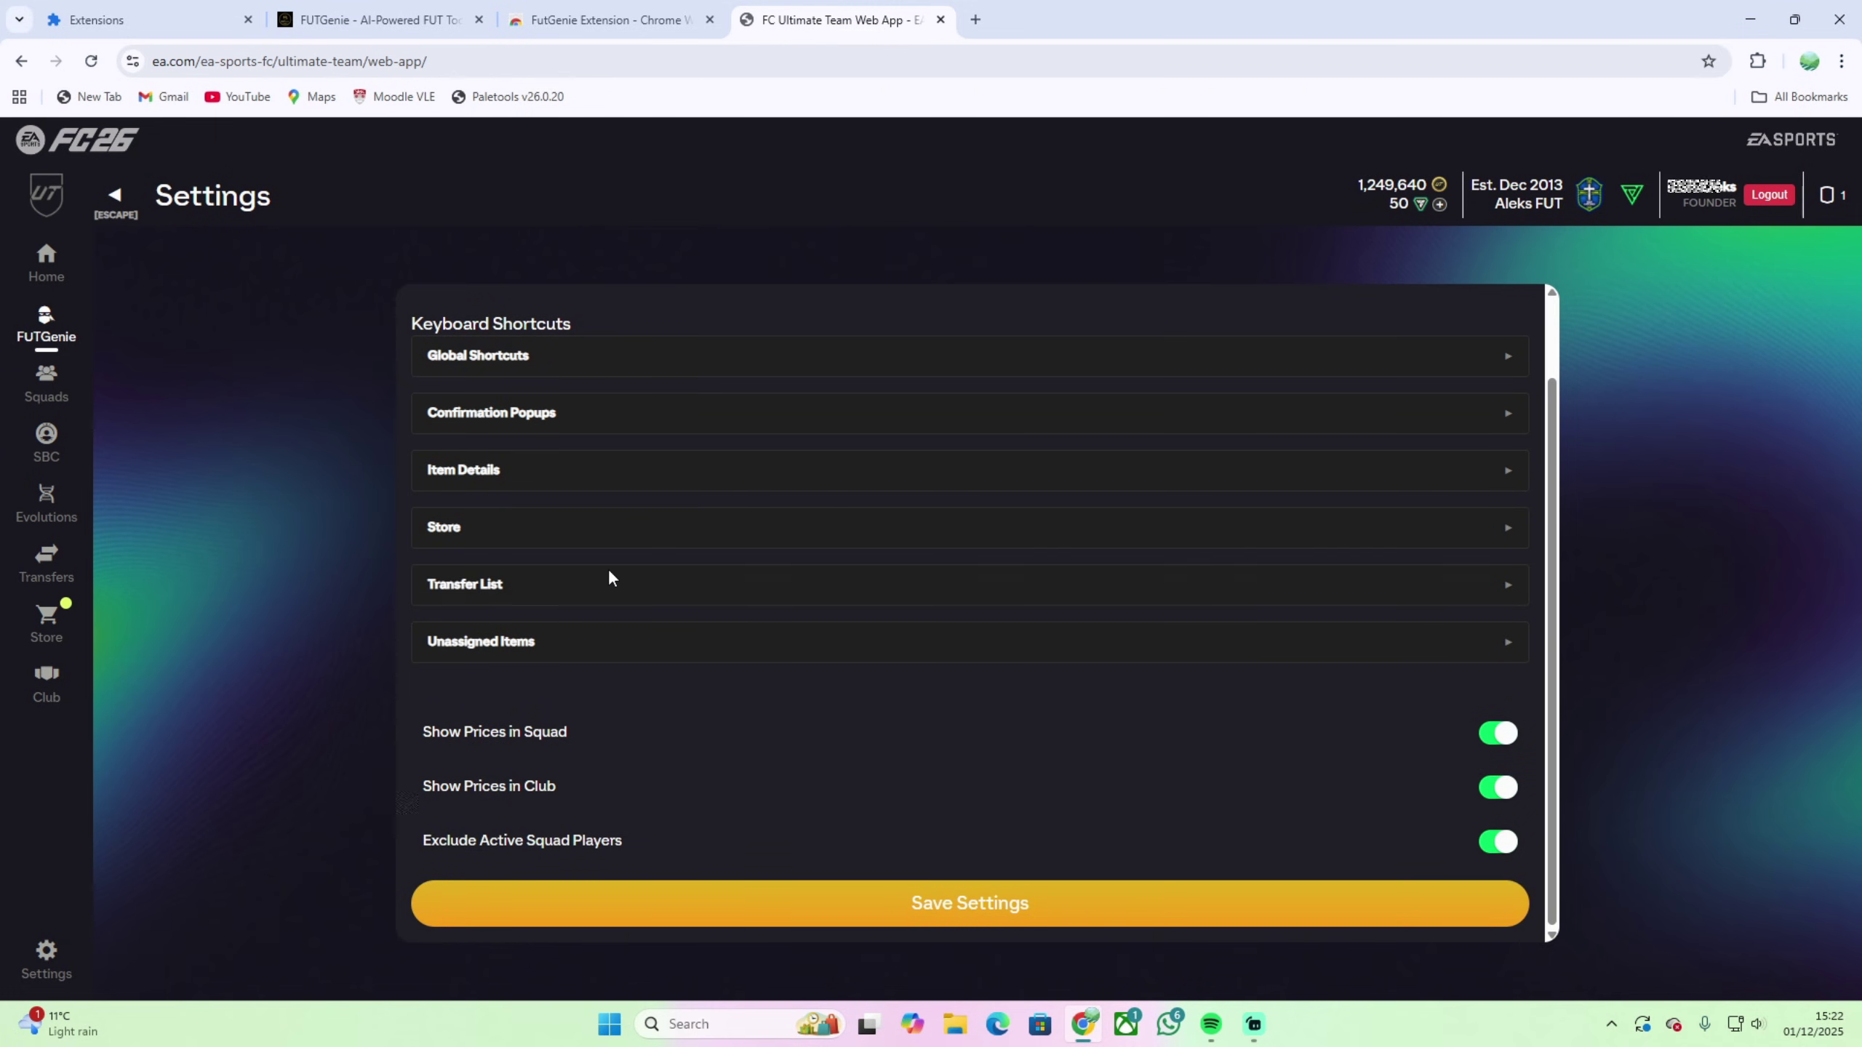